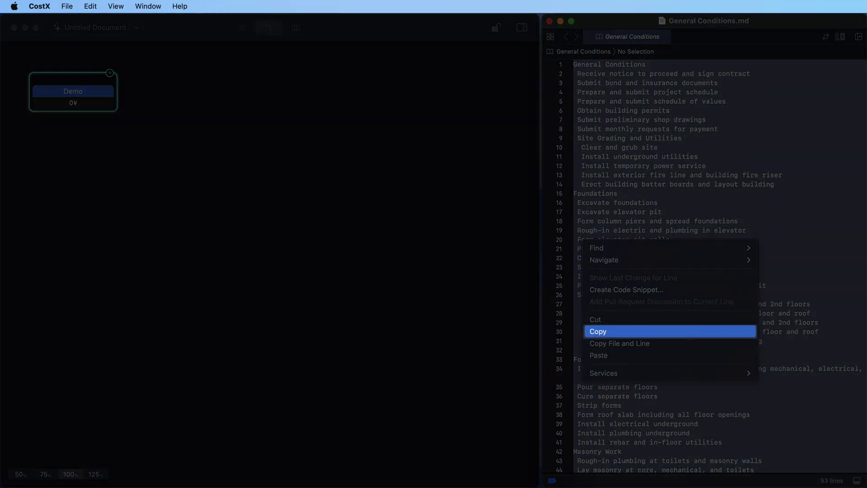
Paste the General Conditions task list copied from Xcode into CostX as nodes with spreadsheet values
{"action": "left_click", "coordinate": [702, 331]}
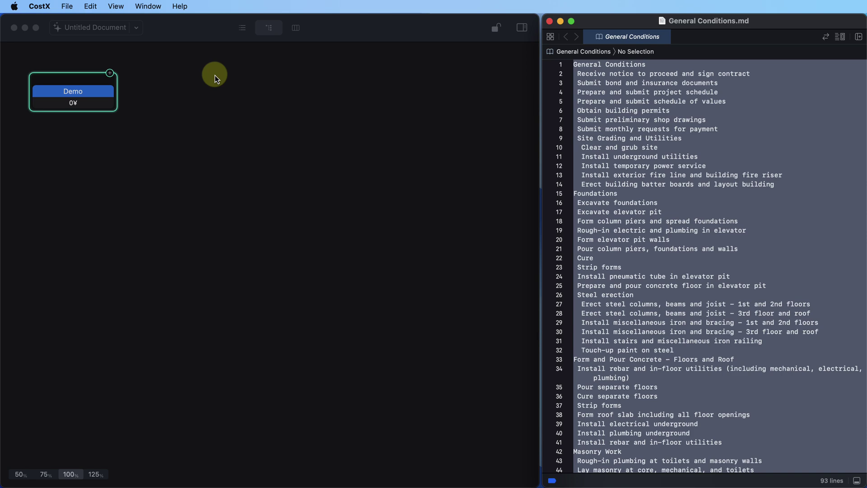
{"action": "left_click", "coordinate": [90, 8]}
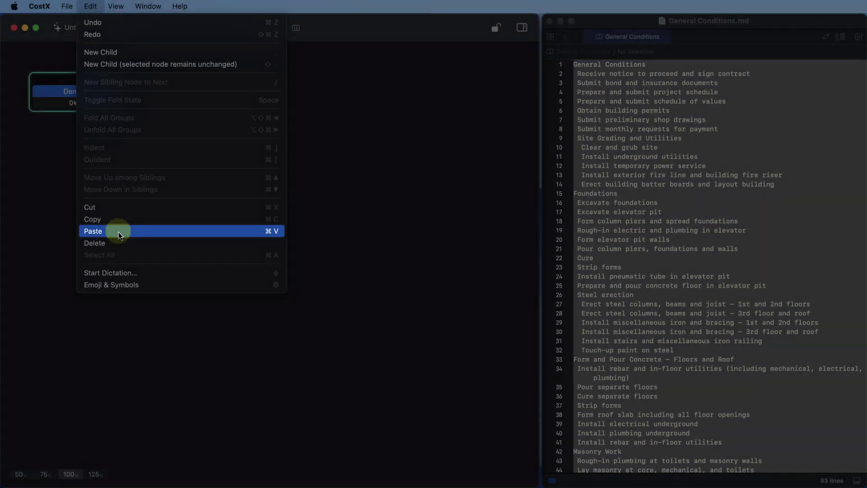
{"action": "left_click", "coordinate": [118, 232]}
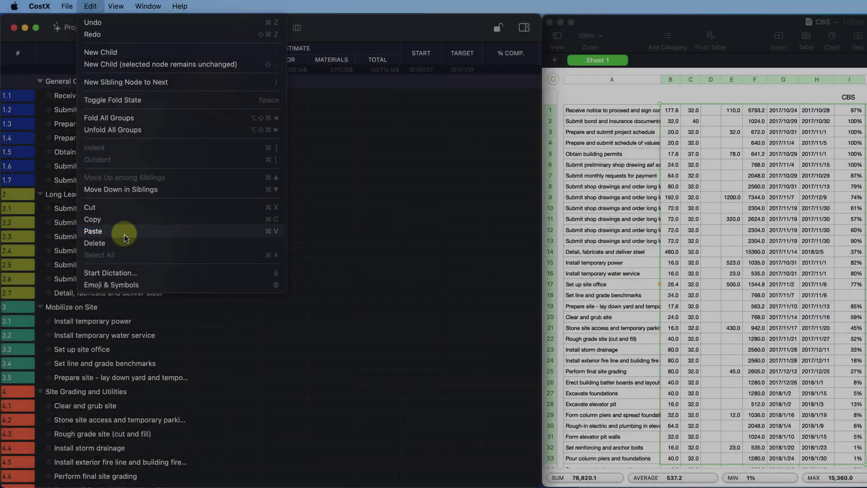
{"action": "left_click", "coordinate": [125, 238]}
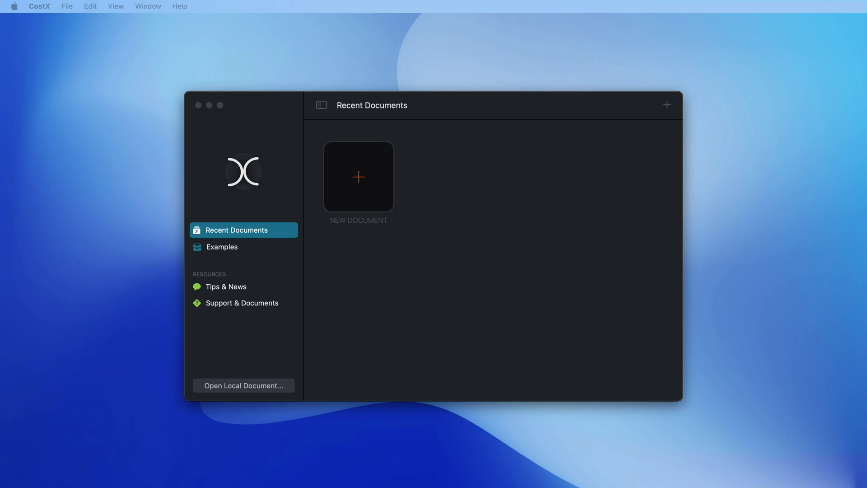
Create a blank document, save it as 'Quick Start Demo', and select its root Document node
{"action": "left_click", "coordinate": [359, 176]}
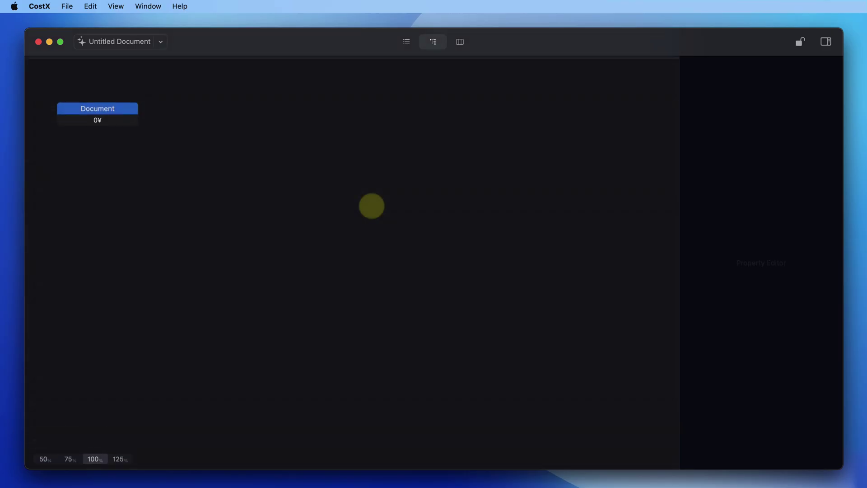
{"action": "left_click", "coordinate": [67, 7]}
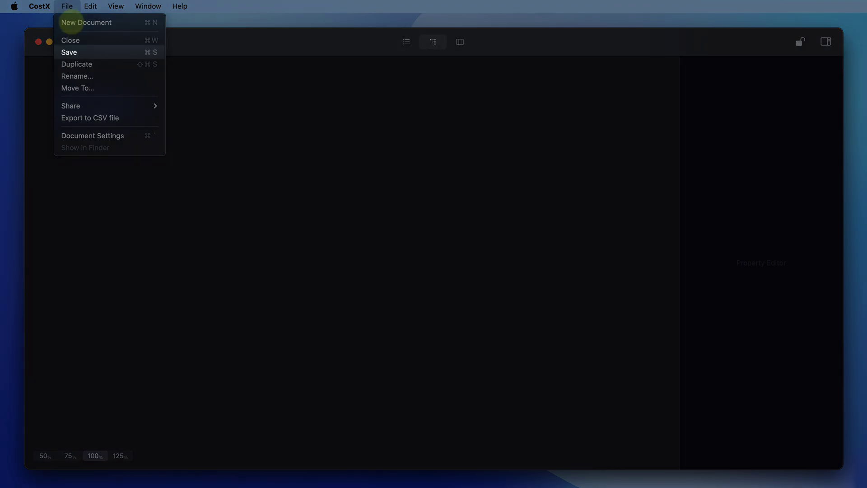
{"action": "left_click", "coordinate": [88, 52]}
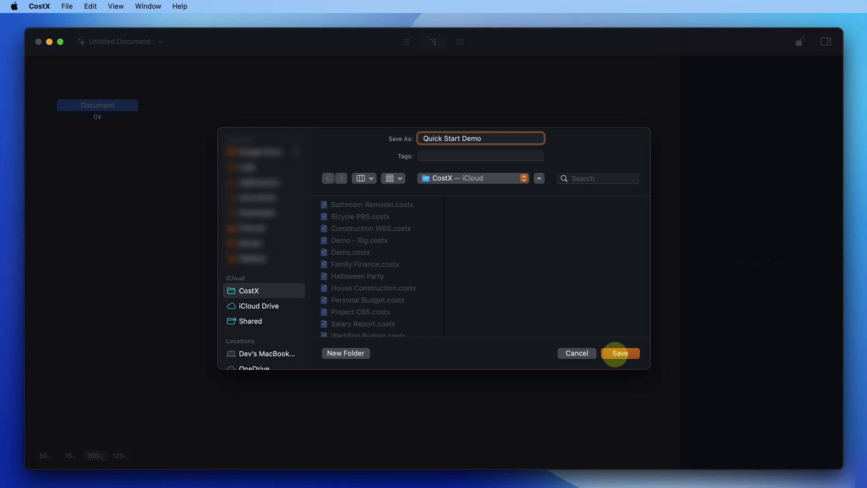
{"action": "left_click", "coordinate": [615, 353]}
{"action": "left_click", "coordinate": [107, 114]}
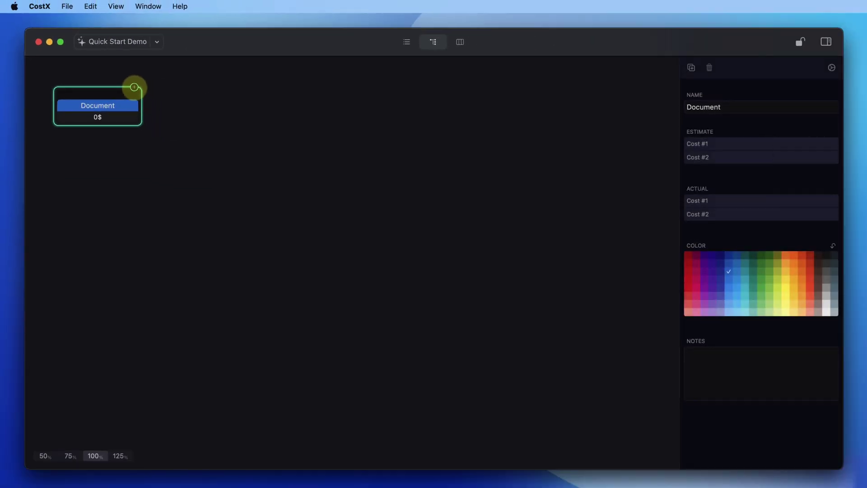
Add a yellow General Conditions node under Document with two child tasks at 150.00$ and 75.00$
{"action": "left_click", "coordinate": [134, 87]}
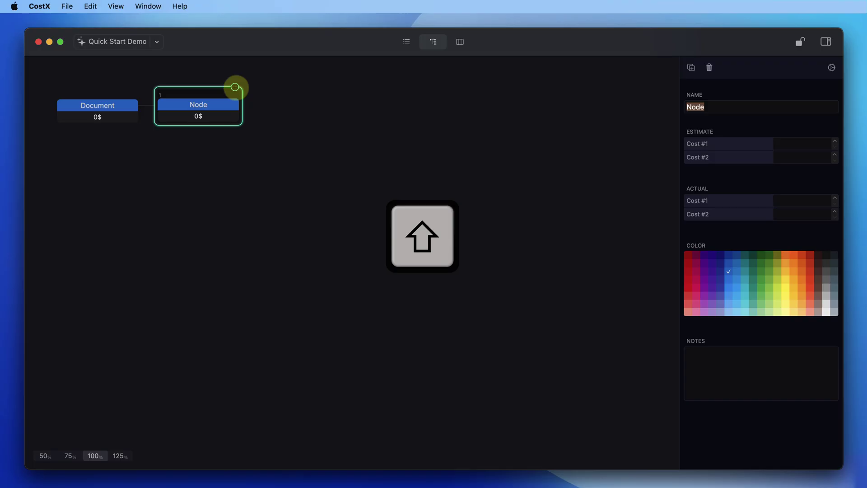
{"action": "left_click", "coordinate": [235, 87], "text": "shift"}
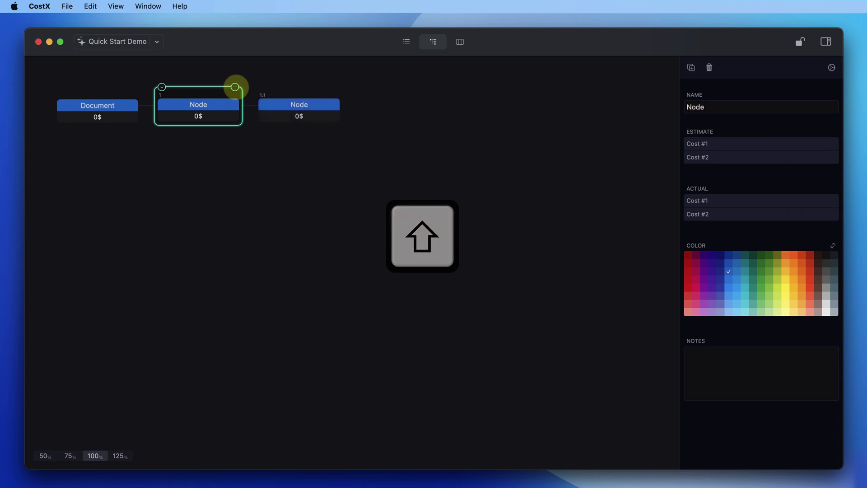
{"action": "left_click", "coordinate": [235, 86], "text": "shift"}
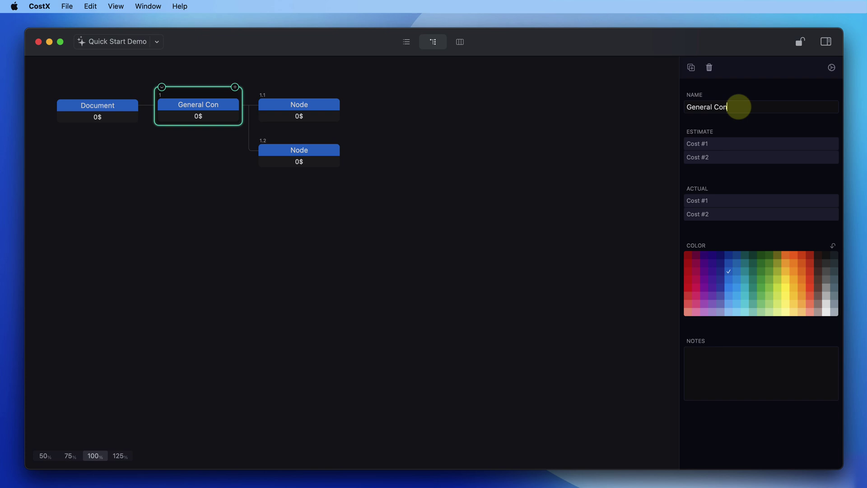
{"action": "left_click", "coordinate": [795, 303]}
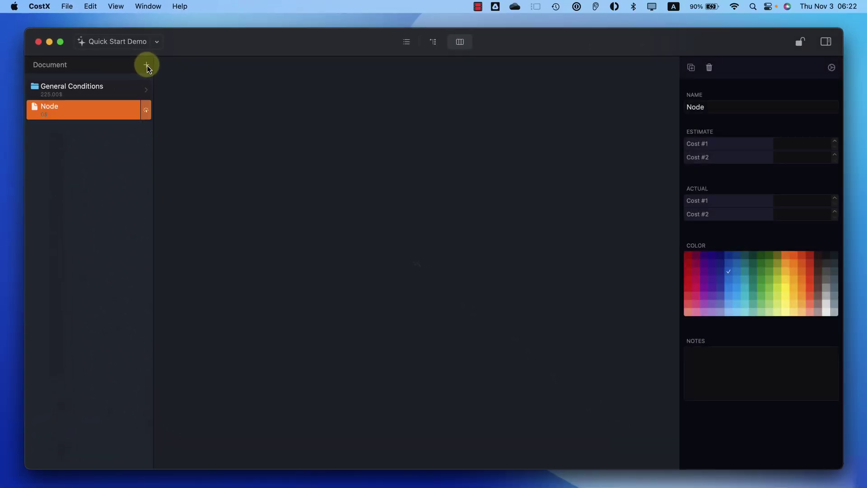
Add a new child node under General Conditions from its actions menu
{"action": "left_click", "coordinate": [137, 89]}
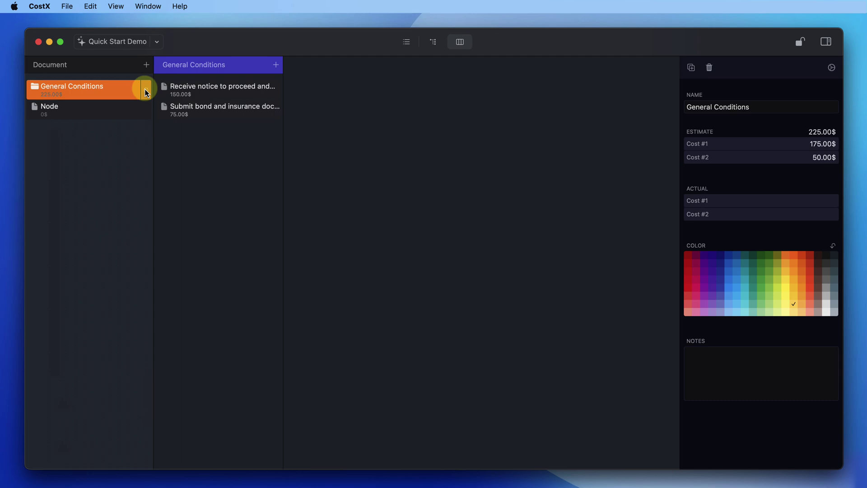
{"action": "left_click", "coordinate": [146, 91]}
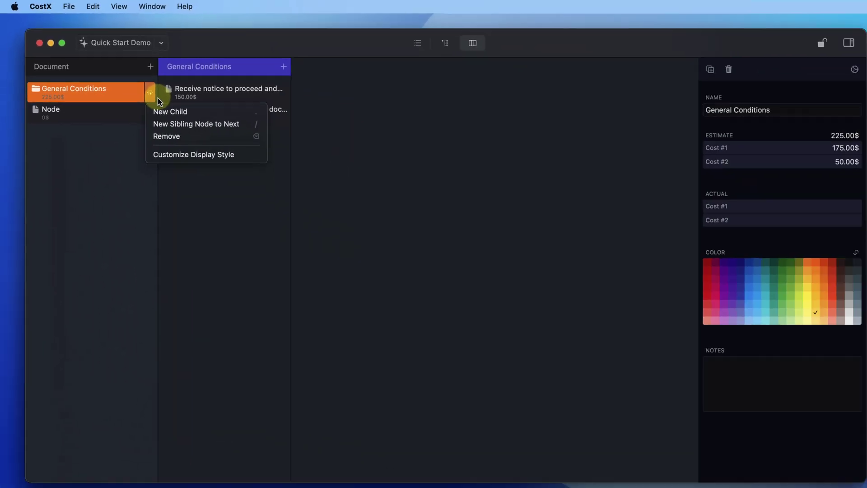
{"action": "left_click", "coordinate": [170, 111]}
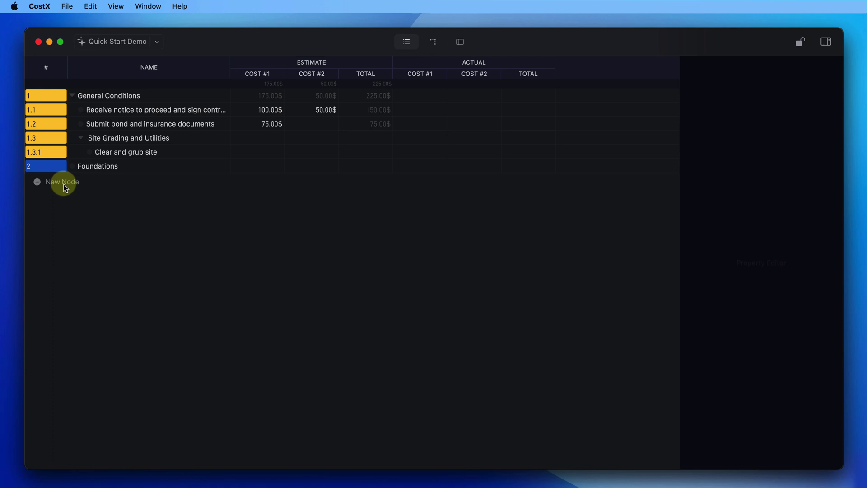
Add Form and Pour Concrete with Excavate foundations and Excavate elevator pit, then Masonry Work as item 4
{"action": "left_click", "coordinate": [64, 185]}
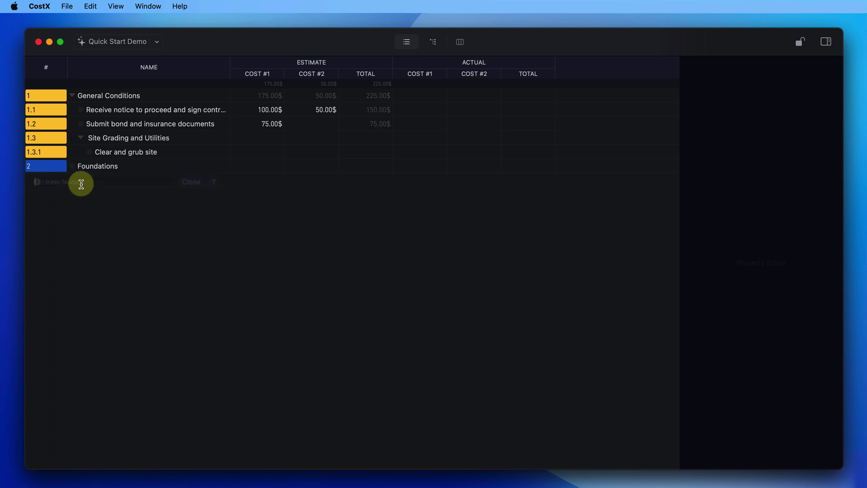
{"action": "type", "text": "Form and Pour Concrete"}
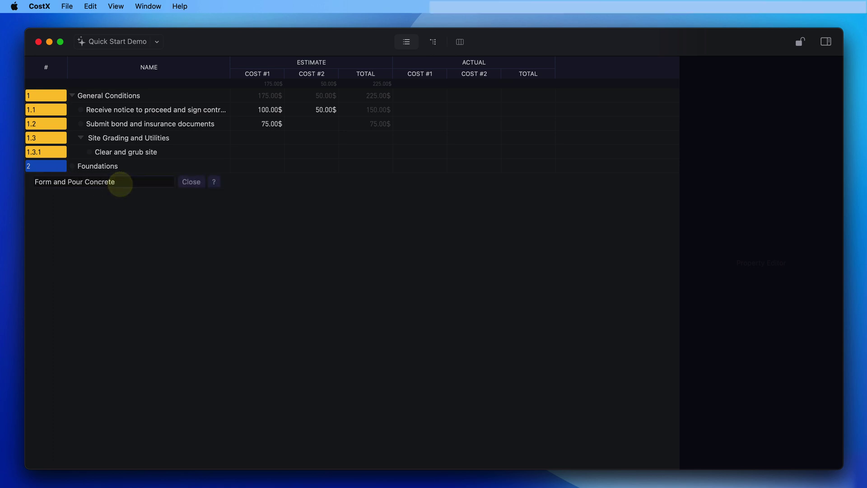
{"action": "key", "text": "Return"}
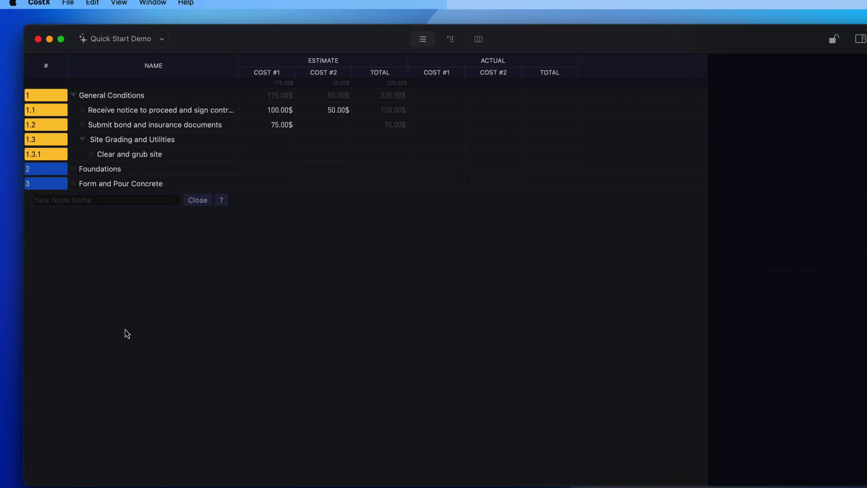
{"action": "type", "text": "Excav"}
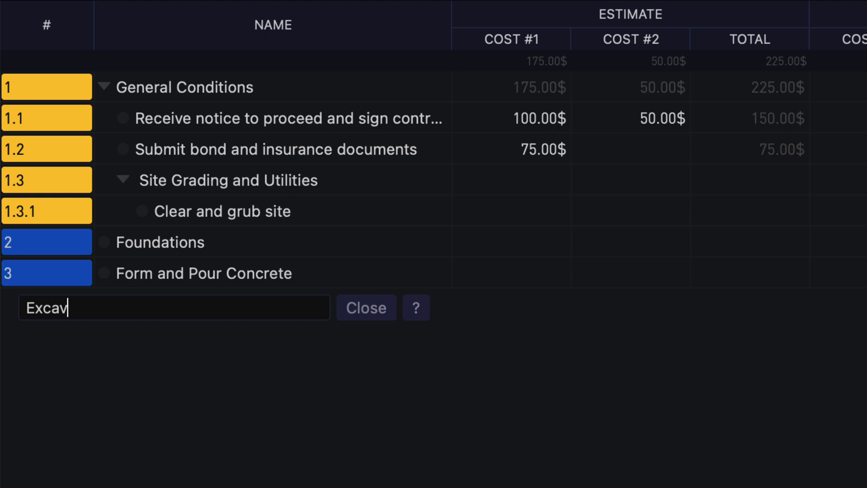
{"action": "type", "text": "ate foundations"}
{"action": "key", "text": "Return"}
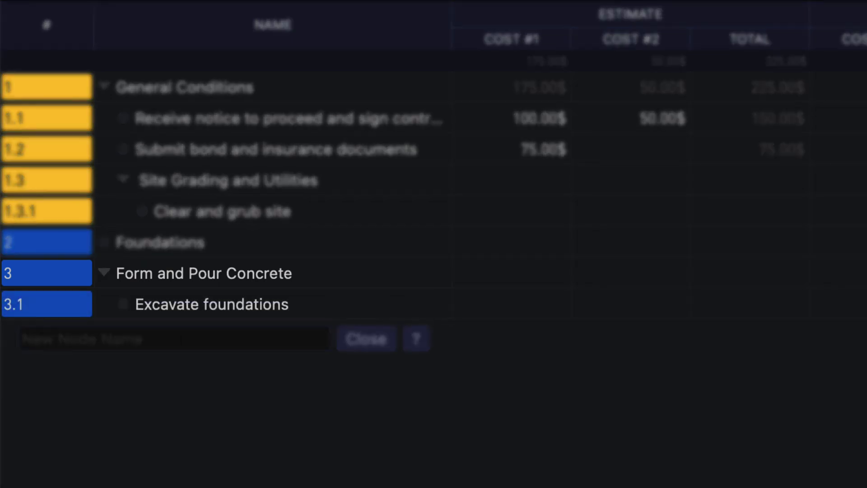
{"action": "type", "text": "Excavate elevator pit"}
{"action": "key", "text": "Return"}
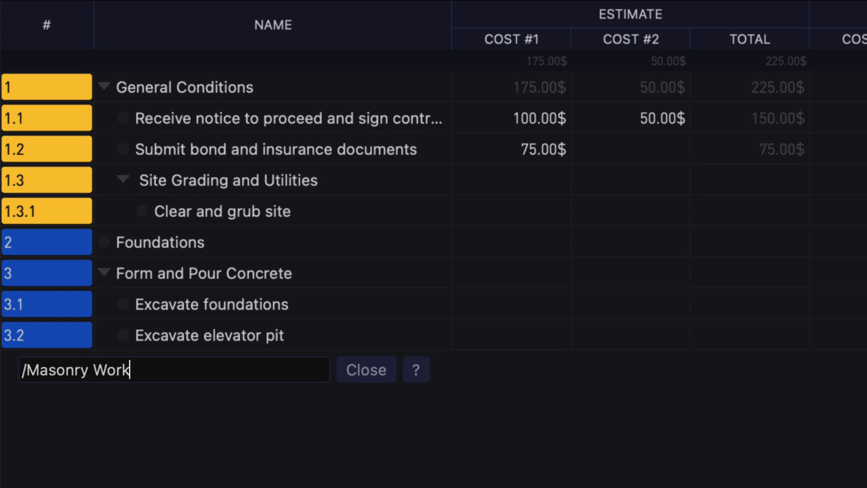
{"action": "key", "text": "Return"}
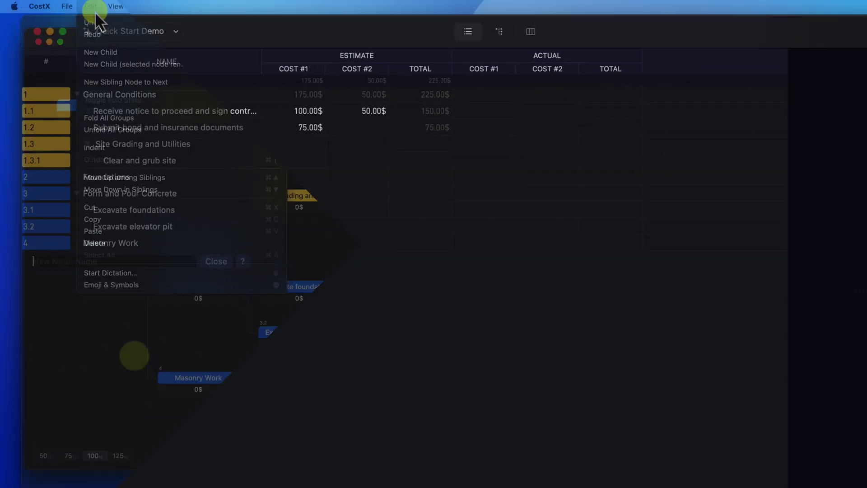
{"action": "left_click", "coordinate": [90, 6]}
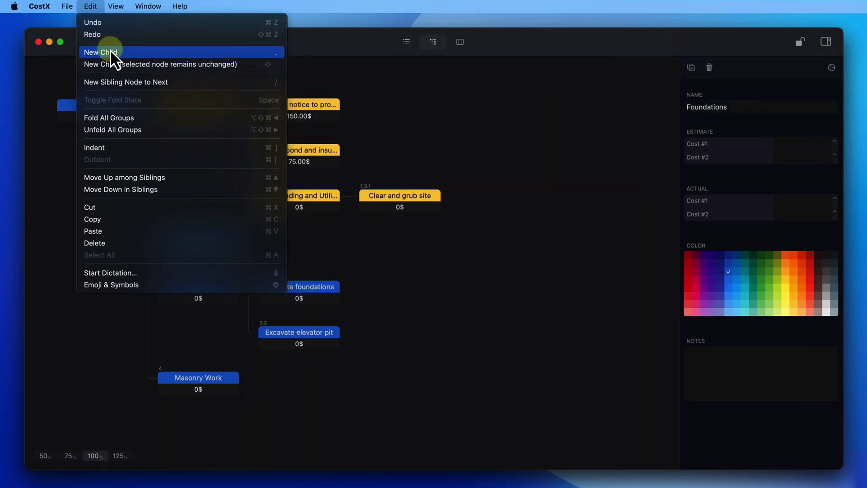
Under Foundations, add child, sibling and third-sibling task nodes, plus a child under node 2.3
{"action": "left_click", "coordinate": [110, 50]}
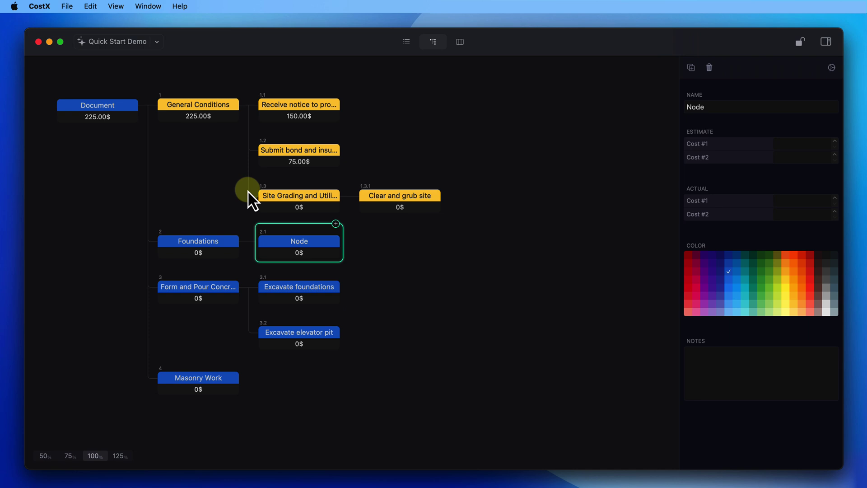
{"action": "right_click", "coordinate": [298, 242]}
{"action": "left_click", "coordinate": [331, 262]}
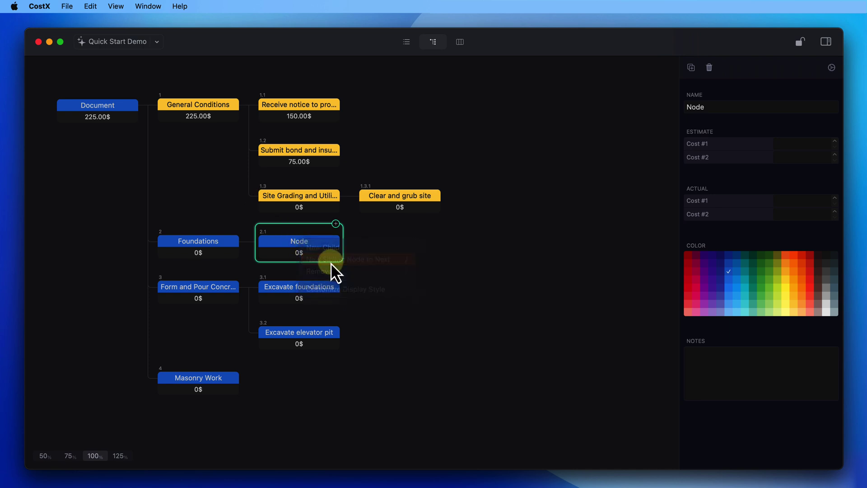
{"action": "key", "text": "slash"}
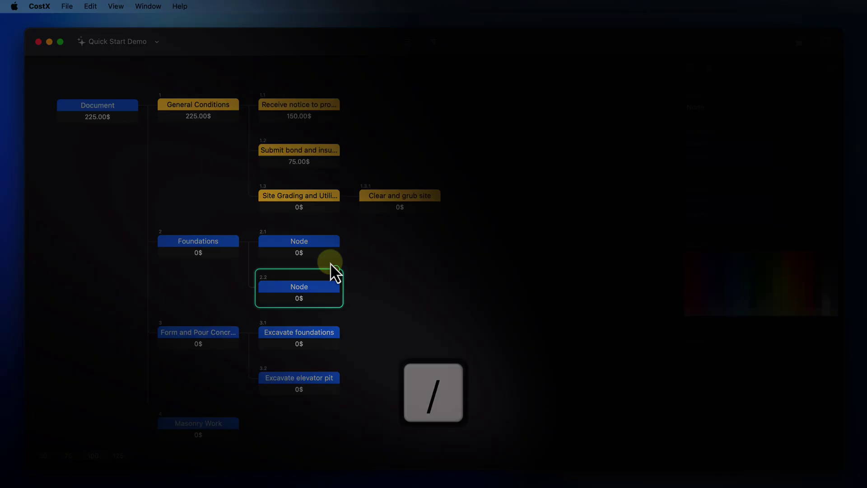
{"action": "key", "text": "period"}
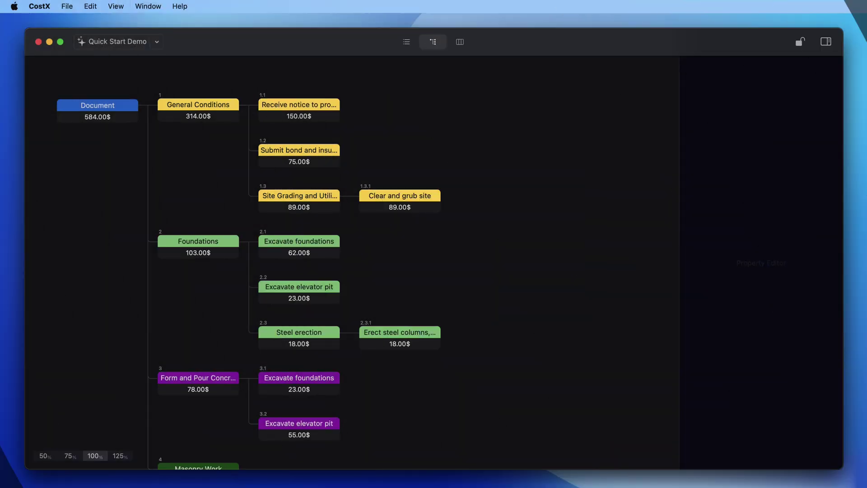
Move Excavate foundations under Site Grading, and Option-copy nodes onto 2.1 and Excavate elevator pit
{"action": "left_click_drag", "start_coordinate": [312, 360], "coordinate": [321, 204]}
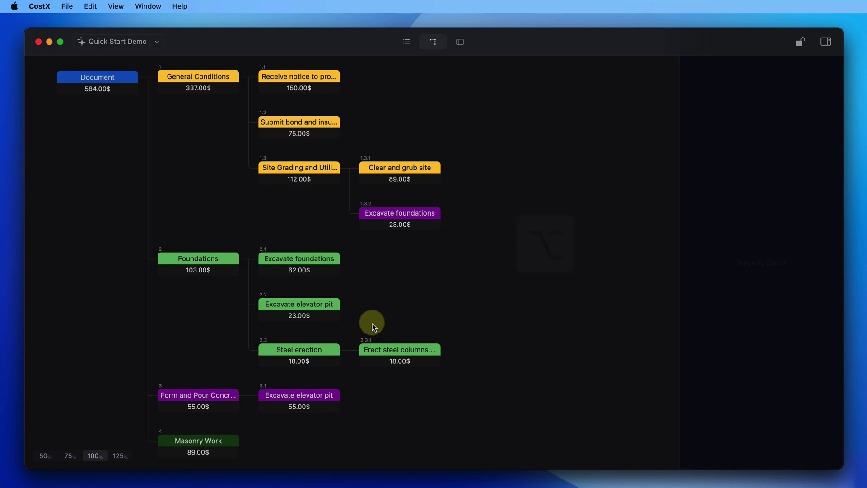
{"action": "key", "text": "alt"}
{"action": "left_click_drag", "start_coordinate": [299, 126], "coordinate": [312, 261]}
{"action": "left_click_drag", "start_coordinate": [313, 178], "coordinate": [316, 305]}
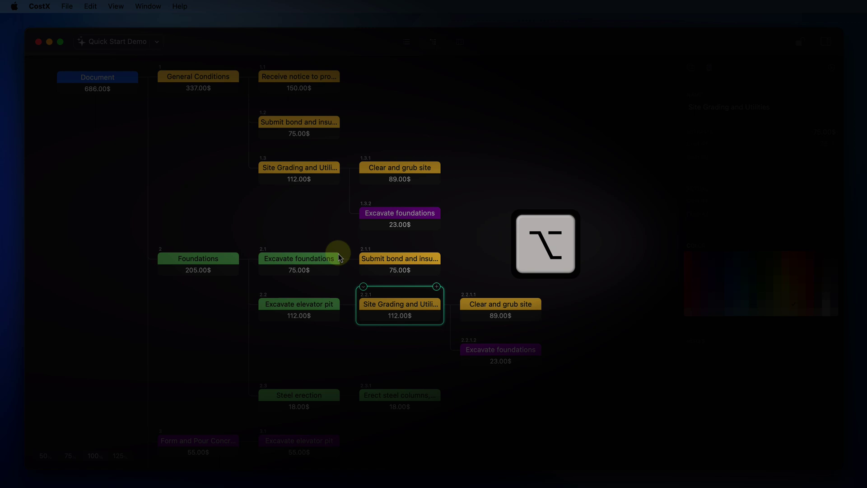
In column view, move Site Grading and Utilities under Foundations and Excavate foundations to top level
{"action": "left_click", "coordinate": [460, 42]}
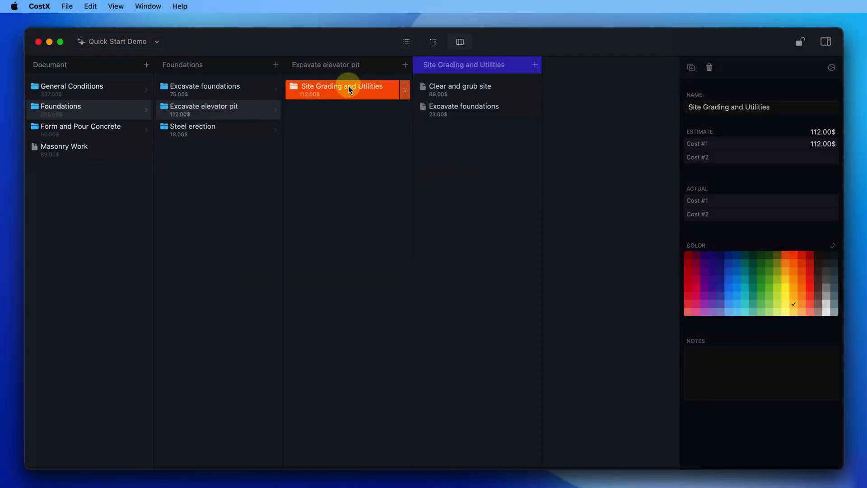
{"action": "left_click_drag", "start_coordinate": [339, 89], "coordinate": [287, 152]}
{"action": "left_click_drag", "start_coordinate": [336, 112], "coordinate": [100, 173]}
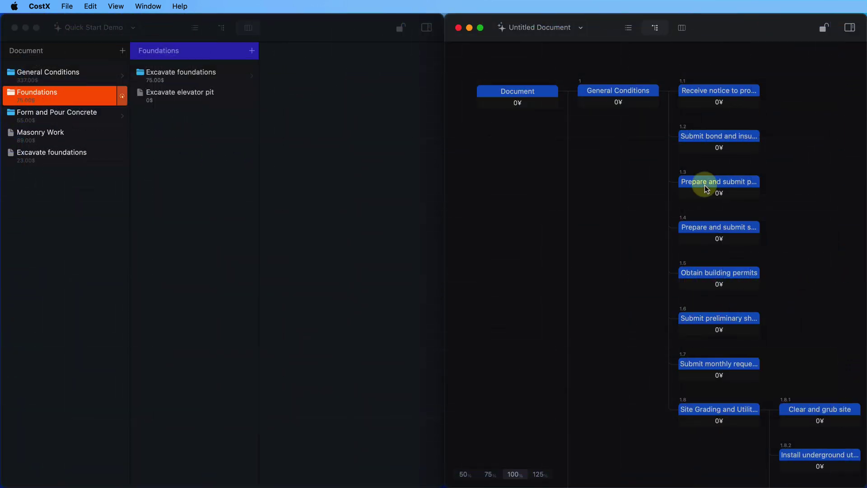
Drag node 1.3 and Site Grading from the Untitled Document into Foundations
{"action": "left_click_drag", "start_coordinate": [707, 189], "coordinate": [237, 184]}
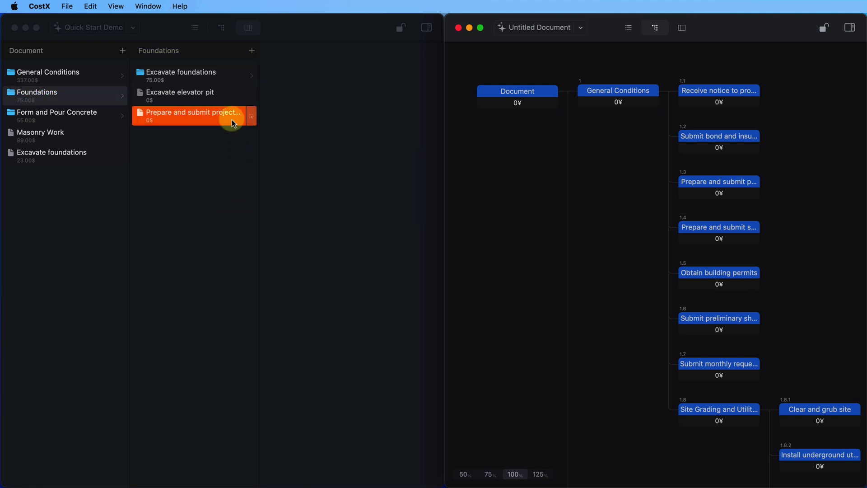
{"action": "left_click", "coordinate": [225, 29]}
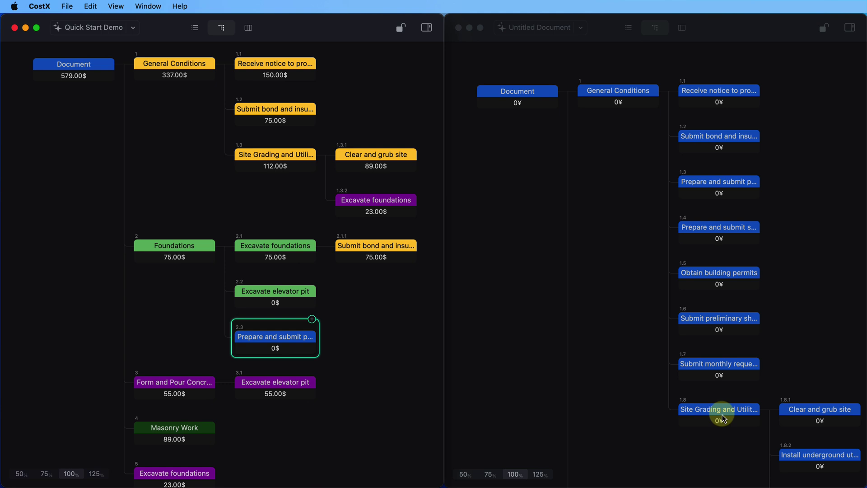
{"action": "left_click_drag", "start_coordinate": [721, 416], "coordinate": [195, 261]}
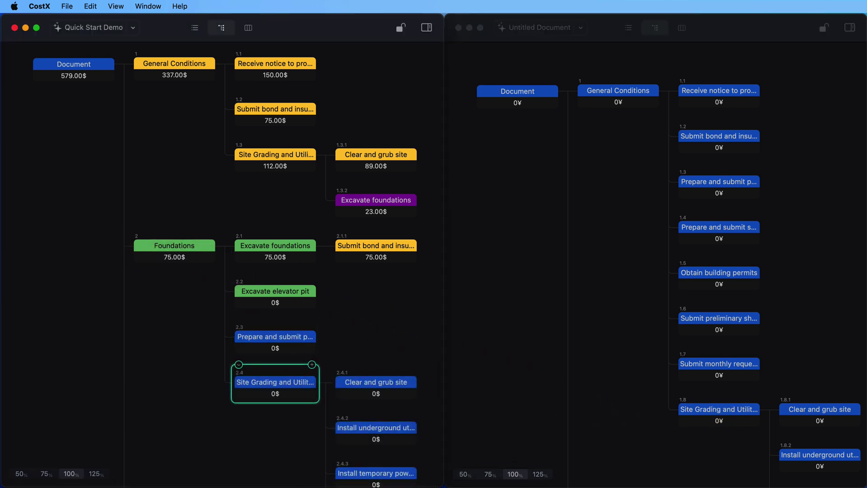
Copy Excavate elevator pit and paste it under General Conditions
{"action": "left_click", "coordinate": [296, 296]}
{"action": "key", "text": "super+c"}
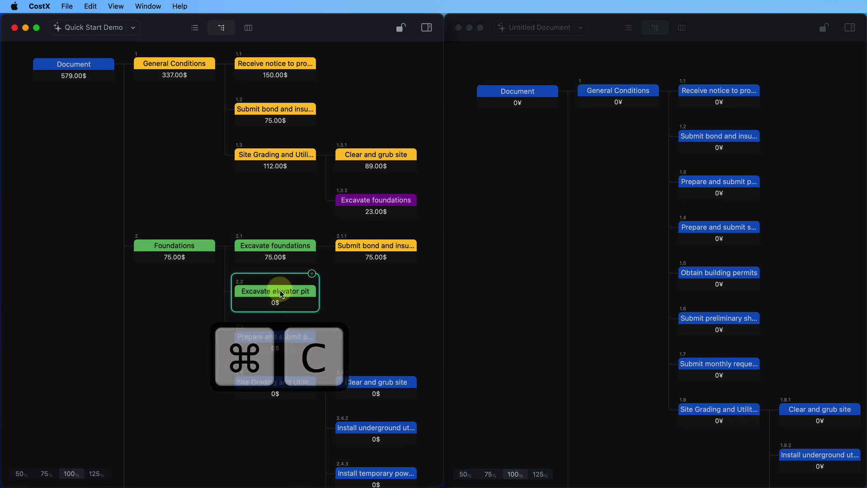
{"action": "left_click", "coordinate": [172, 76]}
{"action": "key", "text": "super+v"}
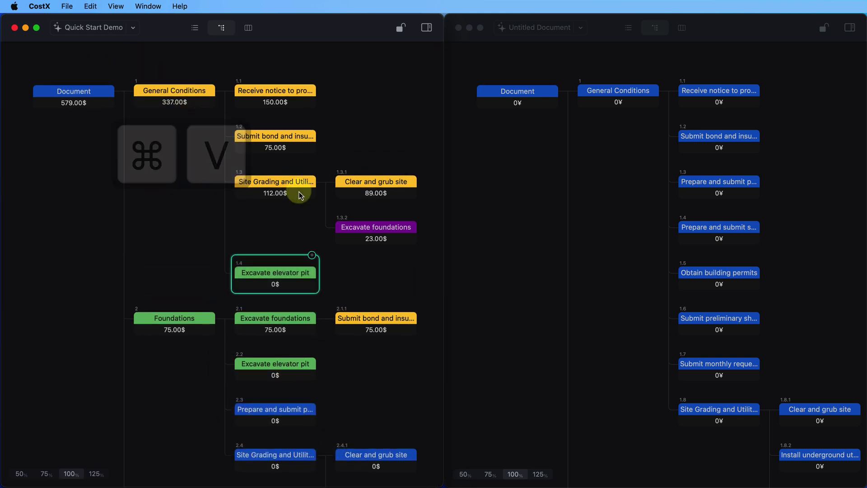
Copy Site Grading and Utilities into Excavate elevator pit and into the Untitled Document's node 1.3
{"action": "left_click", "coordinate": [298, 190]}
{"action": "key", "text": "super+c"}
{"action": "left_click", "coordinate": [290, 364]}
{"action": "key", "text": "super+v"}
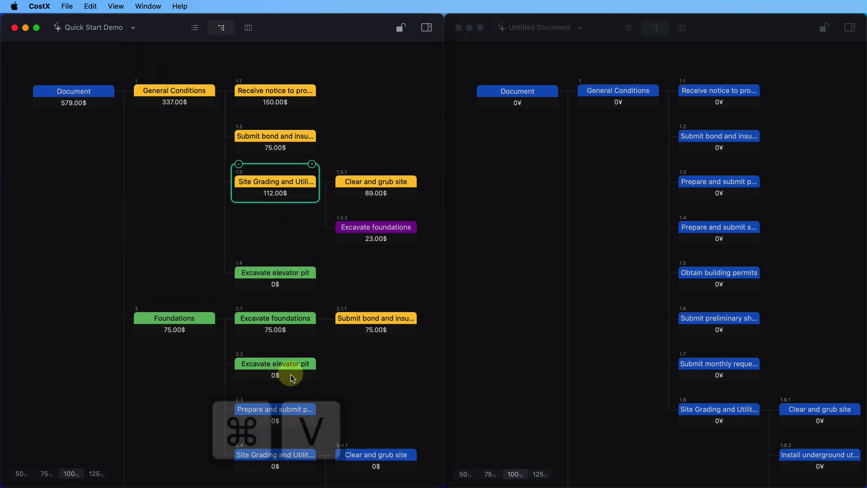
{"action": "left_click", "coordinate": [719, 184]}
{"action": "key", "text": "super+v"}
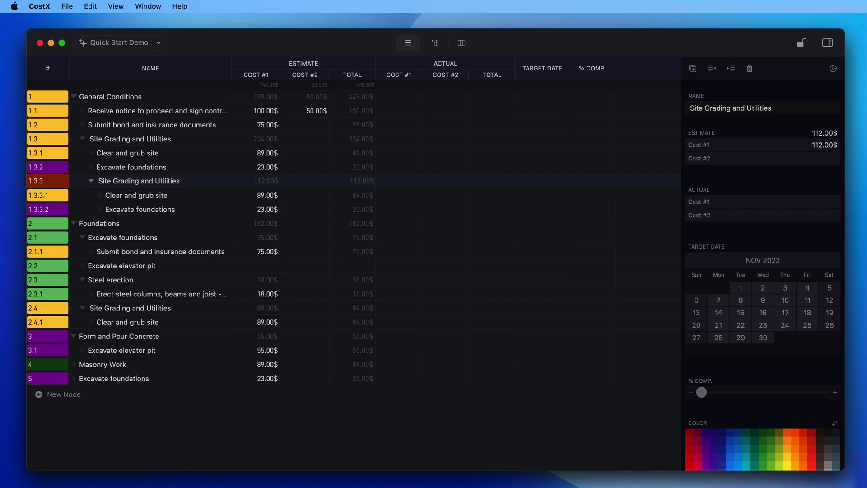
Set Clear and grub site's COST #1 to 92 and COST #2 to 32
{"action": "left_click", "coordinate": [180, 95]}
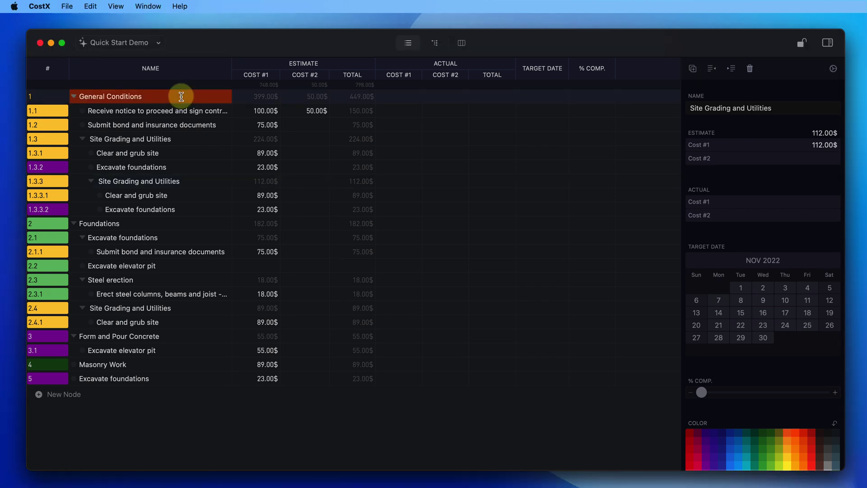
{"action": "key", "text": "Tab"}
{"action": "key", "text": "Tab"}
{"action": "key", "text": "Down"}
{"action": "key", "text": "Down"}
{"action": "key", "text": "Down"}
{"action": "key", "text": "Down"}
{"action": "key", "text": "Down"}
{"action": "key", "text": "Down"}
{"action": "key", "text": "Down"}
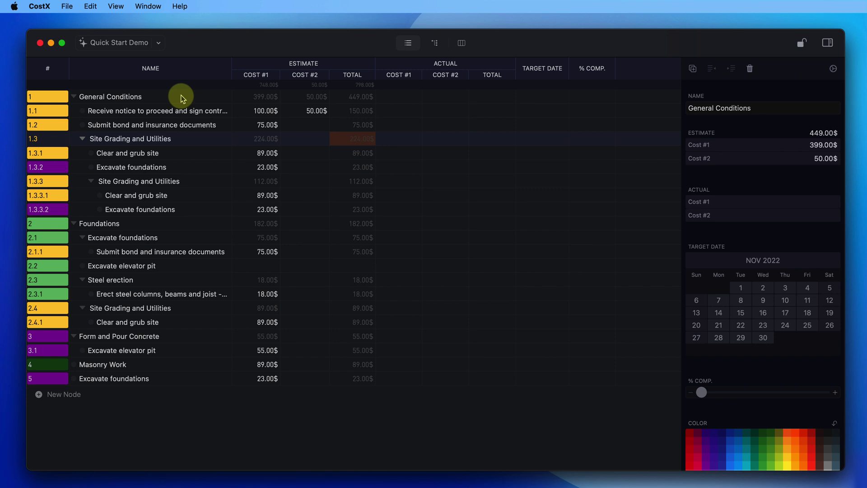
{"action": "key", "text": "Left"}
{"action": "key", "text": "Left"}
{"action": "key", "text": "Return"}
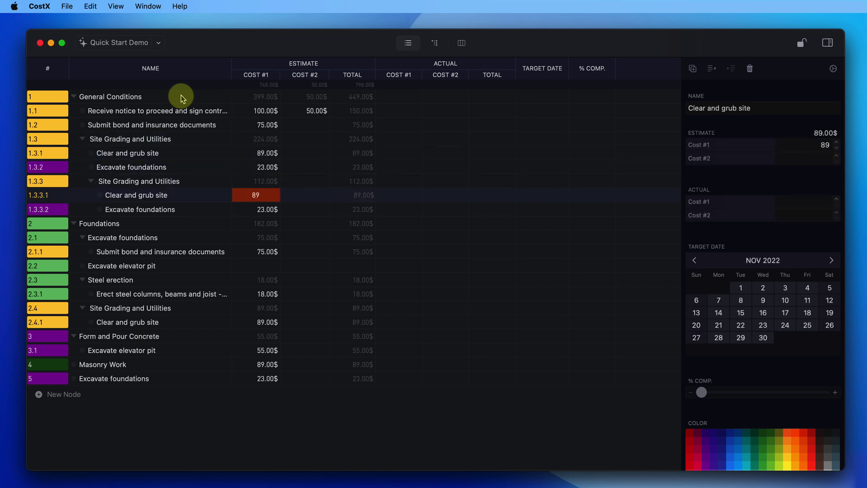
{"action": "key", "text": "Return"}
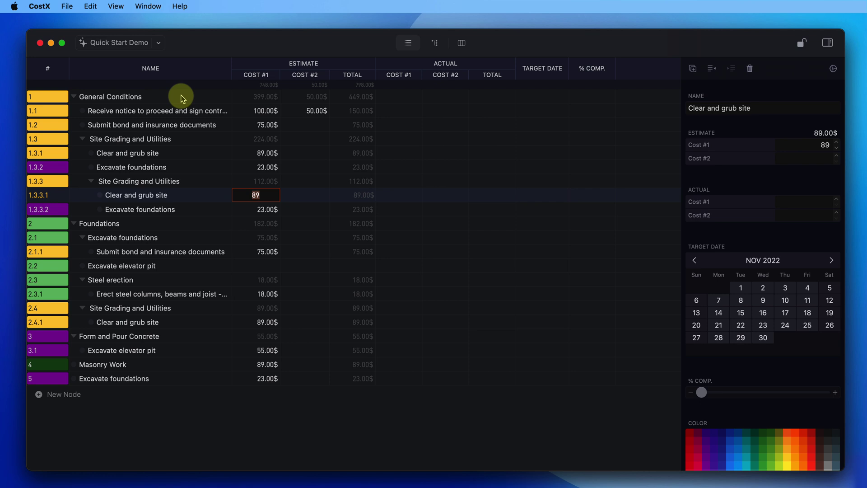
{"action": "type", "text": "92"}
{"action": "key", "text": "Return"}
{"action": "key", "text": "Right"}
{"action": "key", "text": "Return"}
{"action": "type", "text": "32"}
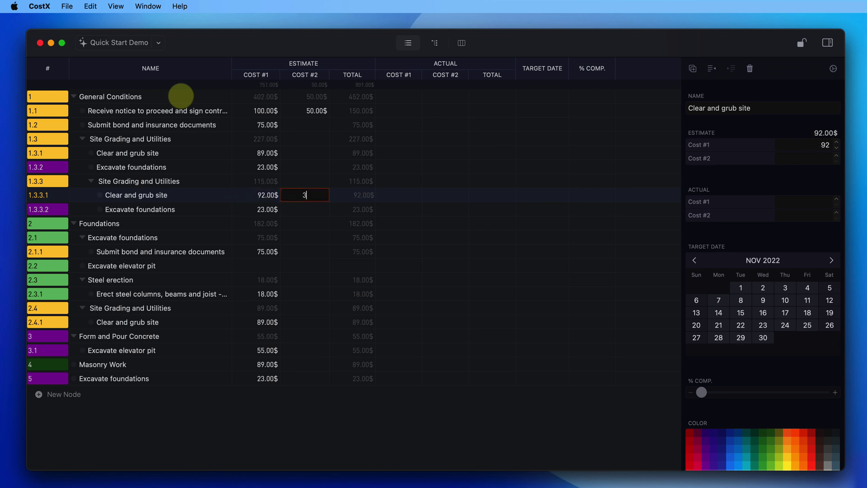
{"action": "key", "text": "Return"}
Give Clear and grub site a 2022/11/15 target date and 45% completion
{"action": "key", "text": "Right"}
{"action": "key", "text": "Right"}
{"action": "key", "text": "Right"}
{"action": "key", "text": "Right"}
{"action": "key", "text": "Right"}
{"action": "key", "text": "Return"}
{"action": "key", "text": "Return"}
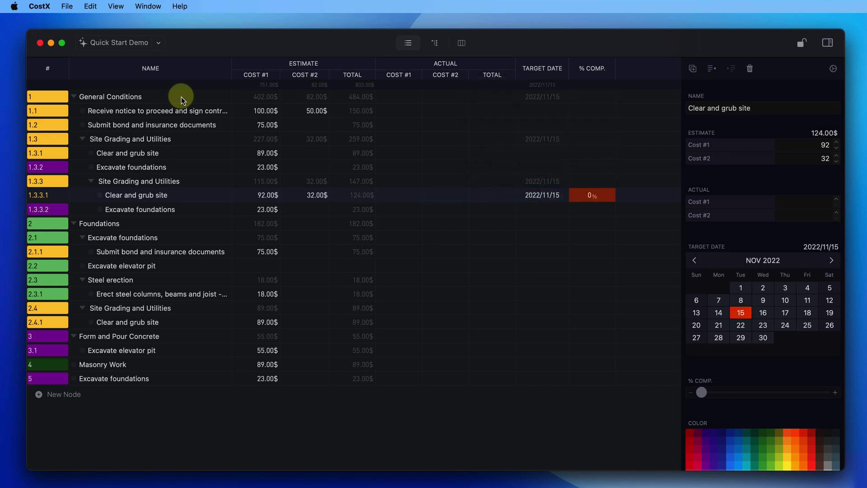
{"action": "key", "text": "Right"}
{"action": "key", "text": "Return"}
{"action": "left_click", "coordinate": [572, 134]}
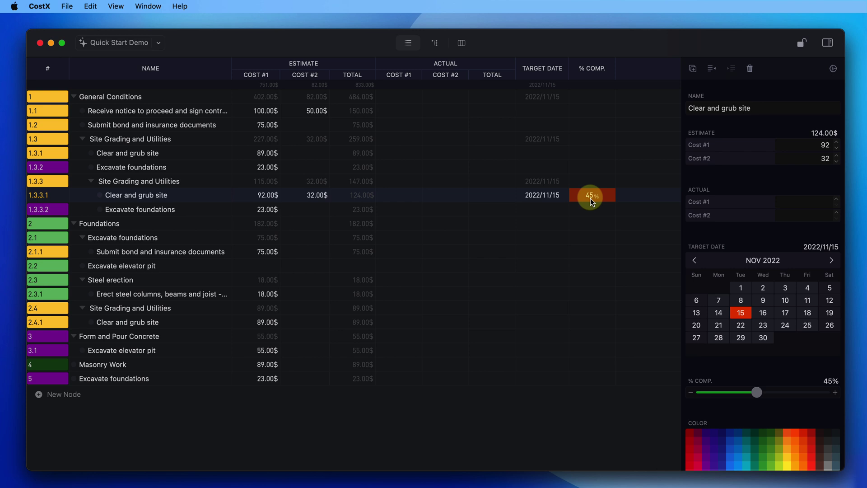
Copy the 45% completion into Excavate foundations' % COMP cell
{"action": "key", "text": "super+c"}
{"action": "left_click", "coordinate": [595, 168]}
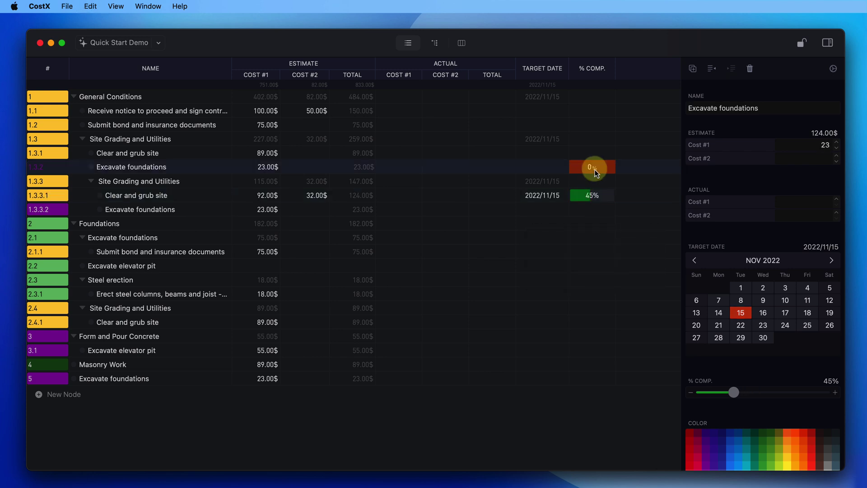
{"action": "key", "text": "super+v"}
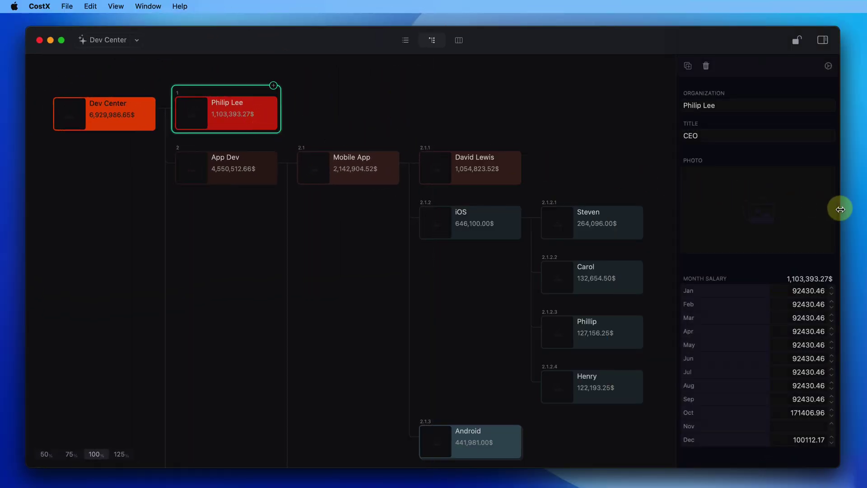
Drag portraits 090012.jpg, 090013.jpg and 090283.jpg onto the CEO node and two iOS team nodes
{"action": "left_click_drag", "start_coordinate": [839, 208], "coordinate": [734, 207]}
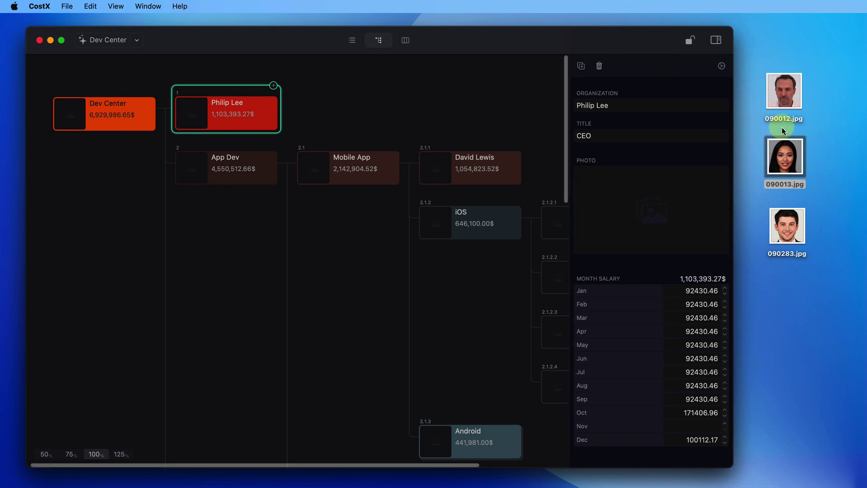
{"action": "left_click_drag", "start_coordinate": [788, 101], "coordinate": [253, 116]}
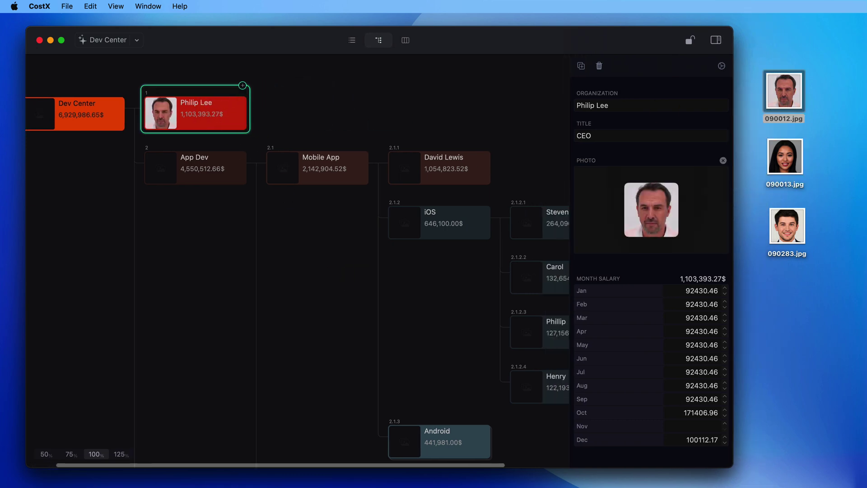
{"action": "scroll", "coordinate": [253, 116], "scroll_direction": "right", "scroll_amount": 3}
{"action": "left_click_drag", "start_coordinate": [785, 156], "coordinate": [452, 278]}
{"action": "left_click", "coordinate": [798, 241]}
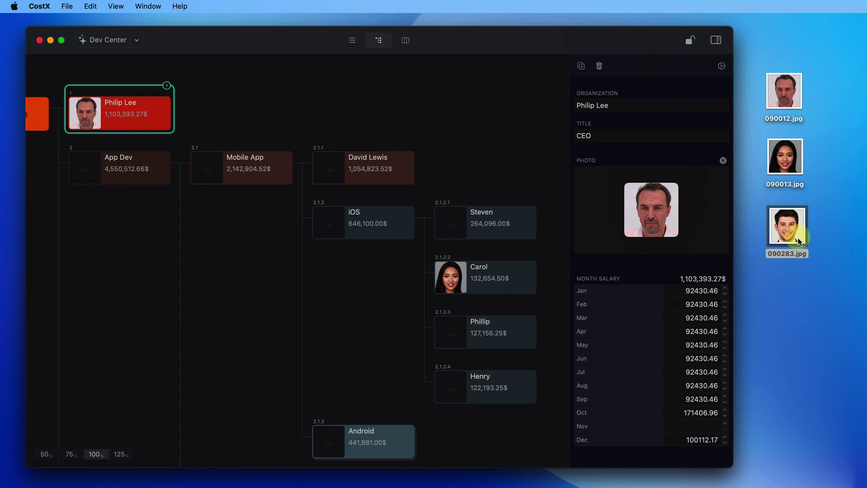
{"action": "left_click_drag", "start_coordinate": [798, 241], "coordinate": [487, 229]}
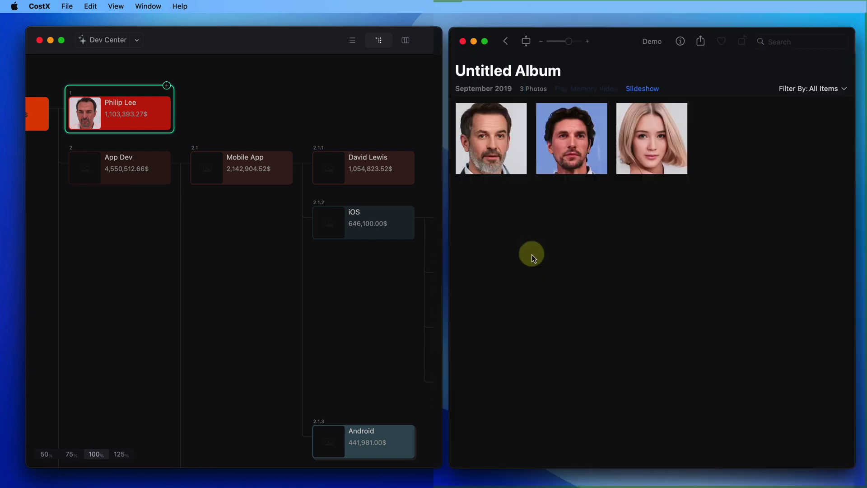
Drag album photos onto Dev Center nodes 2.1.1 and 2.3.1
{"action": "left_click", "coordinate": [532, 253]}
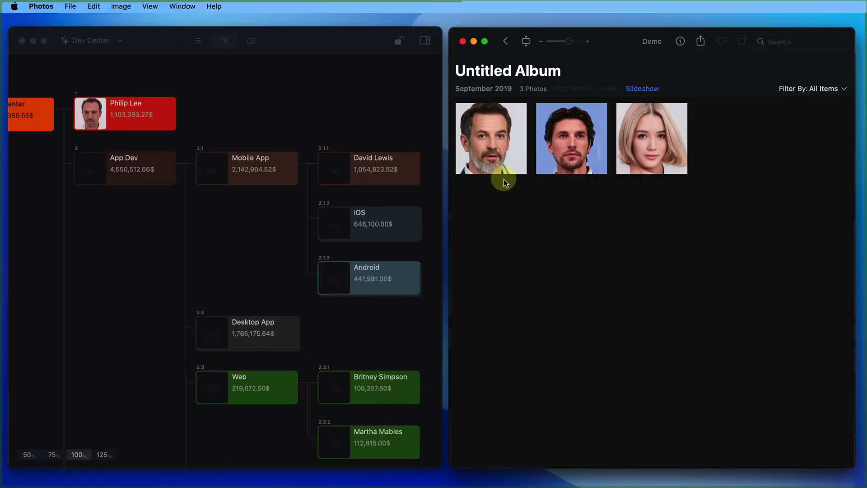
{"action": "left_click_drag", "start_coordinate": [492, 155], "coordinate": [402, 172]}
{"action": "left_click_drag", "start_coordinate": [650, 145], "coordinate": [378, 372]}
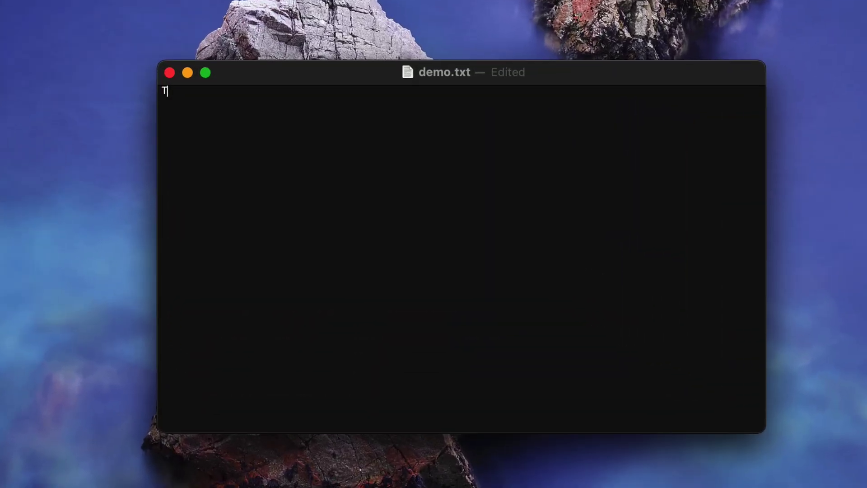
Copy the bicycle parts outline from demo.txt and paste it under CostX's Document node
{"action": "type", "text": "Transmission"}
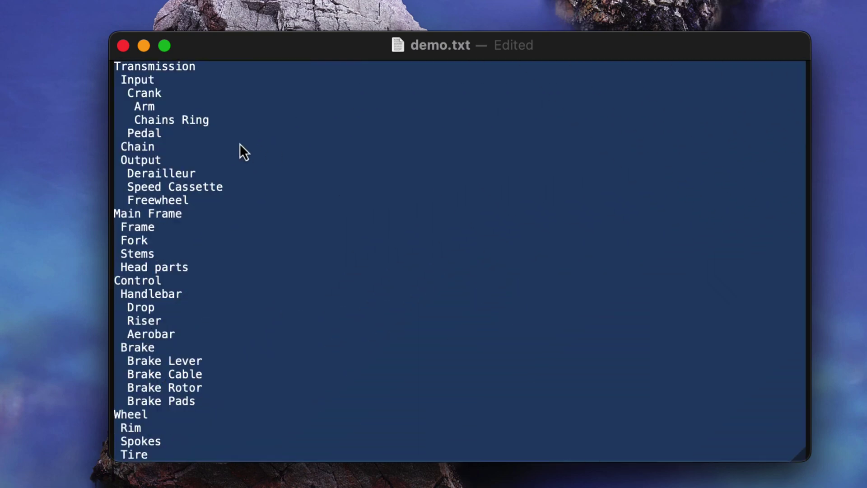
{"action": "right_click", "coordinate": [240, 142]}
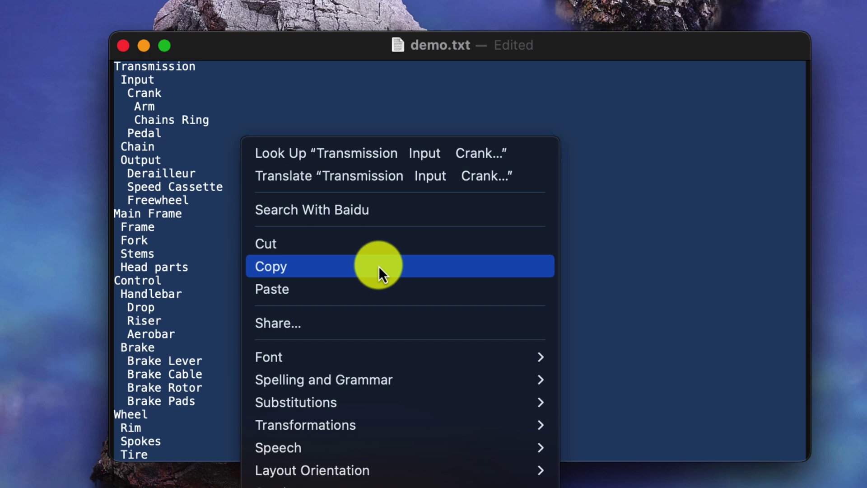
{"action": "left_click", "coordinate": [378, 266]}
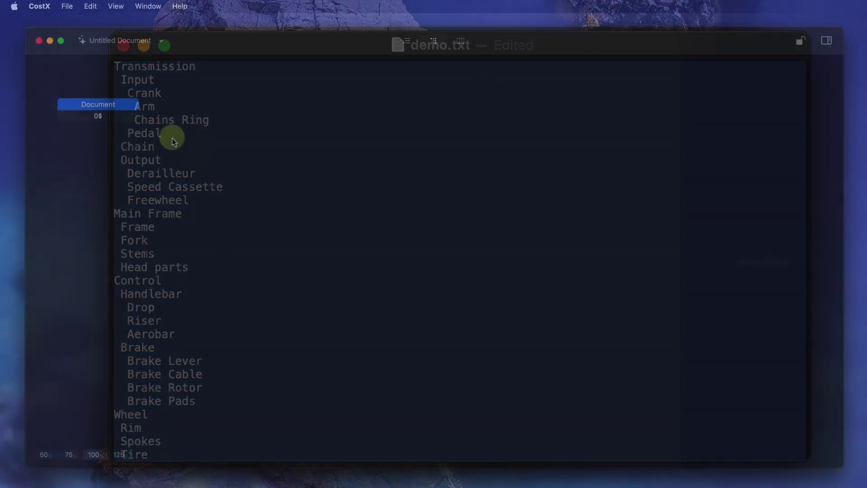
{"action": "left_click", "coordinate": [127, 112]}
{"action": "key", "text": "cmd+v"}
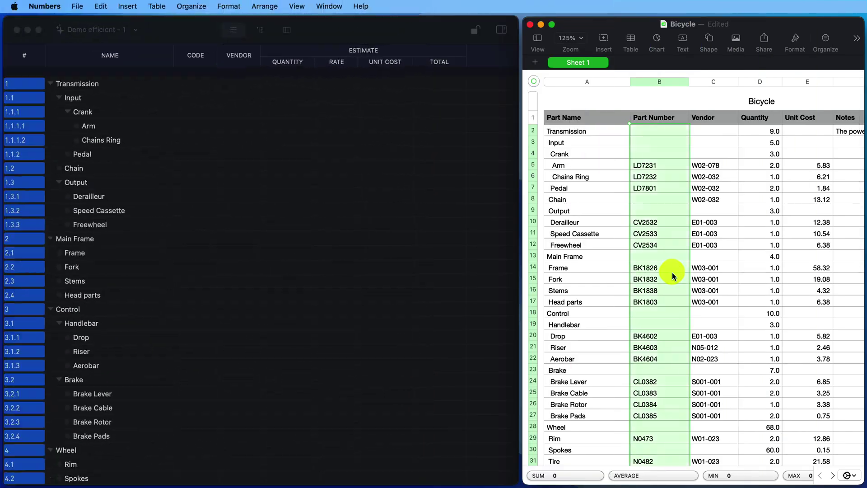
Copy the Bicycle sheet's Part Number column into CostX's Code column
{"action": "right_click", "coordinate": [672, 274]}
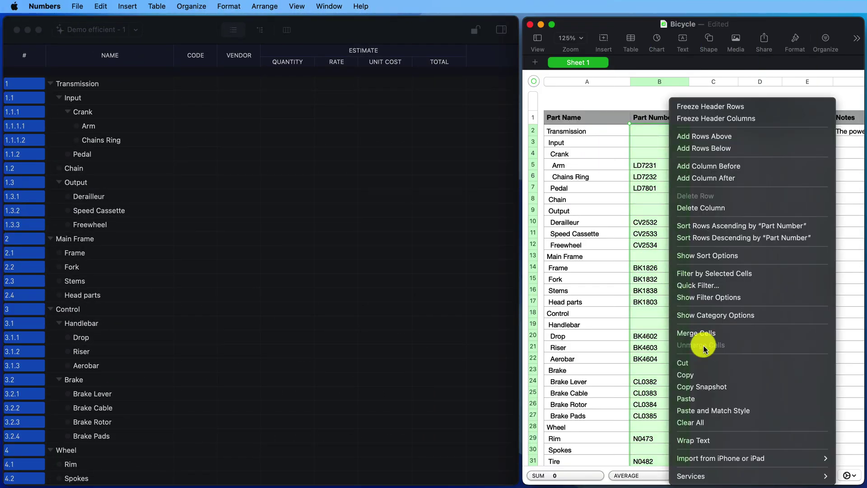
{"action": "left_click", "coordinate": [718, 380]}
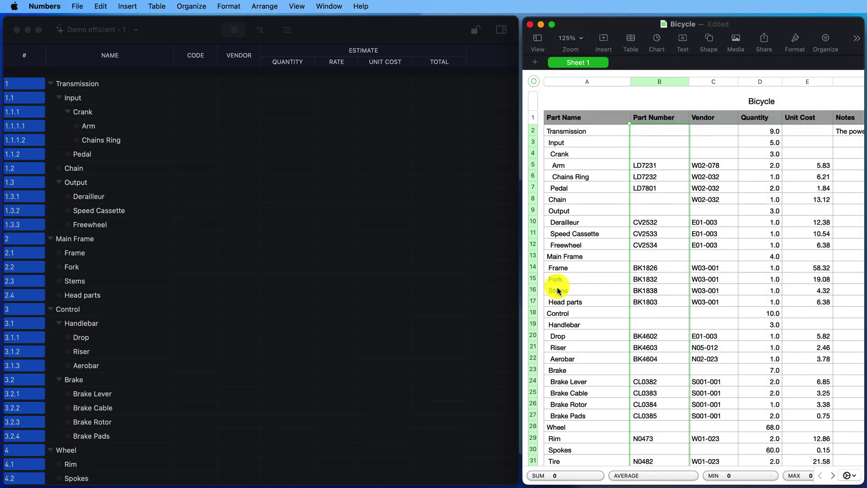
{"action": "left_click", "coordinate": [200, 86]}
{"action": "key", "text": "super+v"}
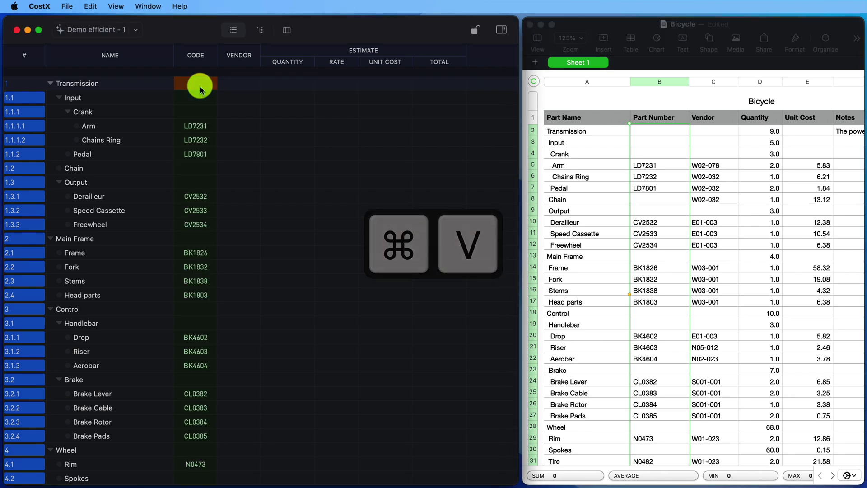
Copy the vendor, quantity and unit cost cells into CostX's Vendor column onward
{"action": "left_click", "coordinate": [713, 131]}
{"action": "left_click", "coordinate": [856, 461], "text": "shift"}
{"action": "key", "text": "super+c"}
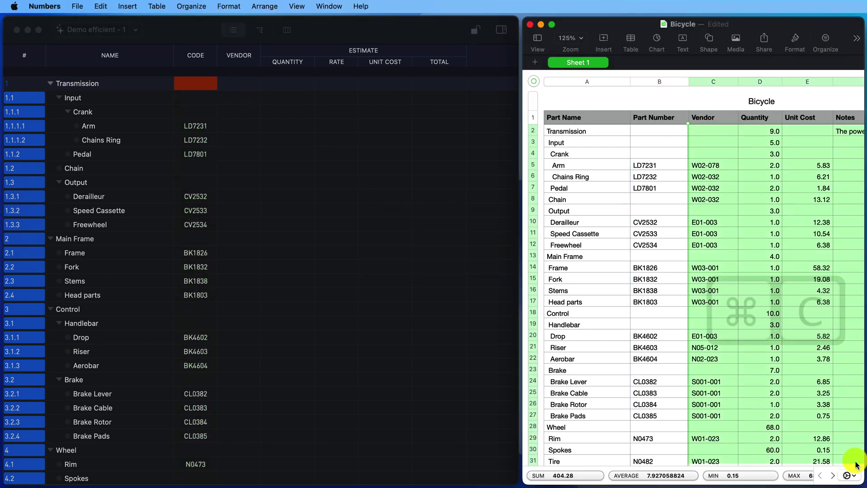
{"action": "left_click", "coordinate": [240, 84]}
{"action": "key", "text": "super+v"}
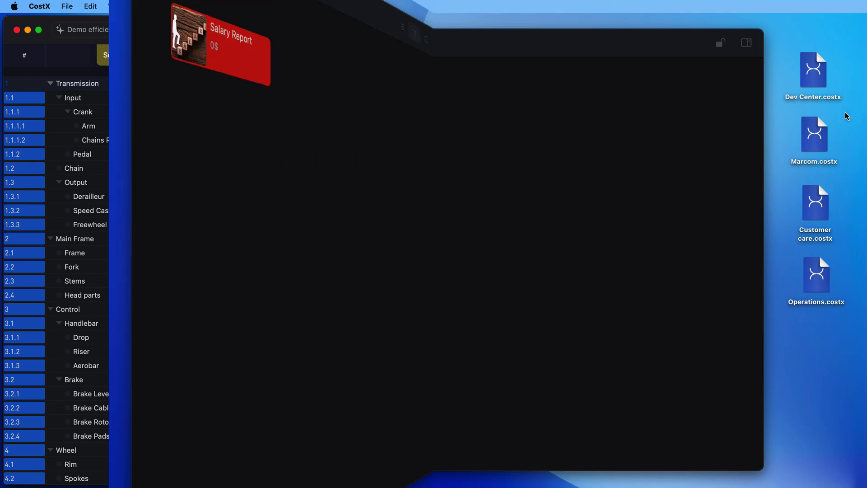
Add Dev Center, Marcom, Customer care and Operations under Salary Report; export Mobile App to desktop
{"action": "left_click_drag", "start_coordinate": [816, 74], "coordinate": [126, 116]}
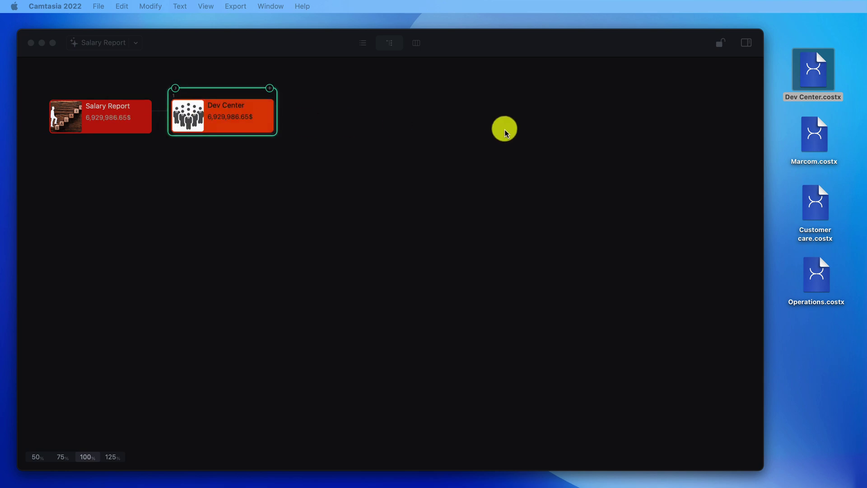
{"action": "left_click_drag", "start_coordinate": [810, 143], "coordinate": [81, 123]}
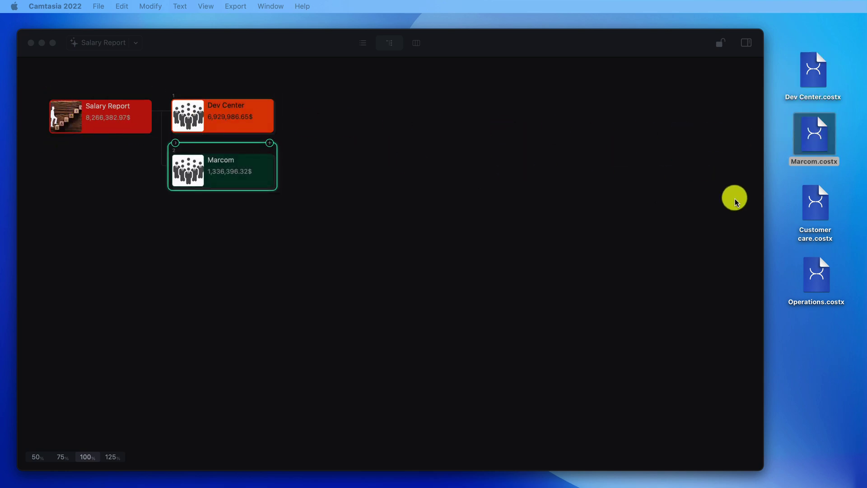
{"action": "left_click", "coordinate": [822, 211]}
{"action": "left_click_drag", "start_coordinate": [822, 212], "coordinate": [112, 126]}
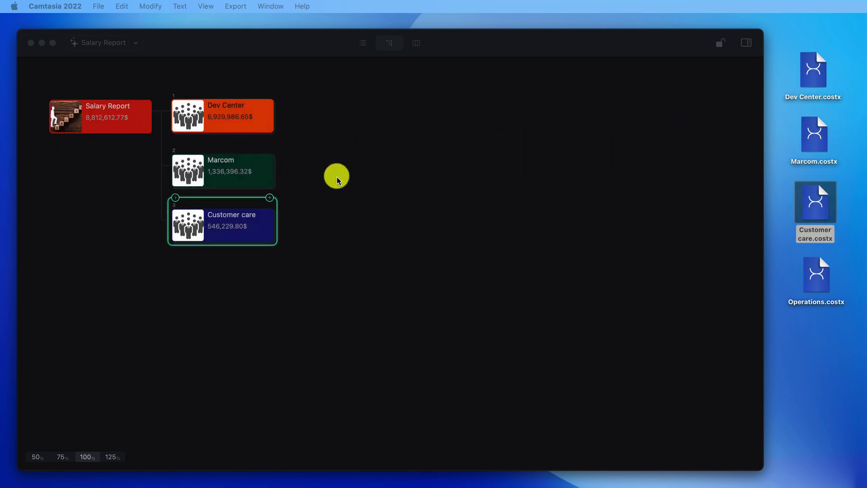
{"action": "left_click_drag", "start_coordinate": [796, 280], "coordinate": [101, 131]}
{"action": "key", "text": "alt+super+Right"}
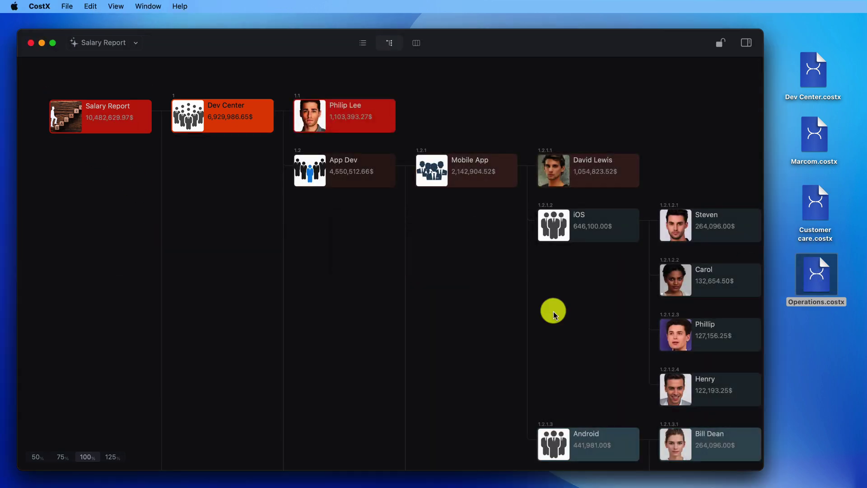
{"action": "left_click_drag", "start_coordinate": [485, 180], "coordinate": [820, 380]}
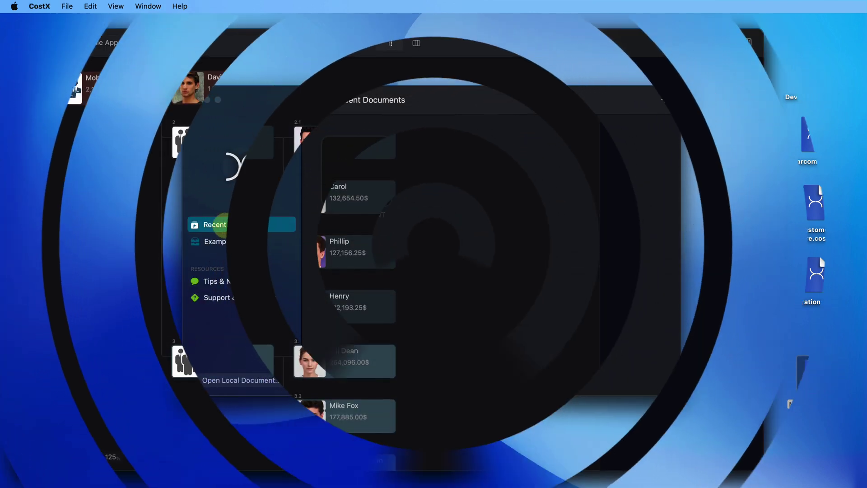
Open the CostX online support documentation from the Recent Documents window
{"action": "left_click", "coordinate": [226, 225]}
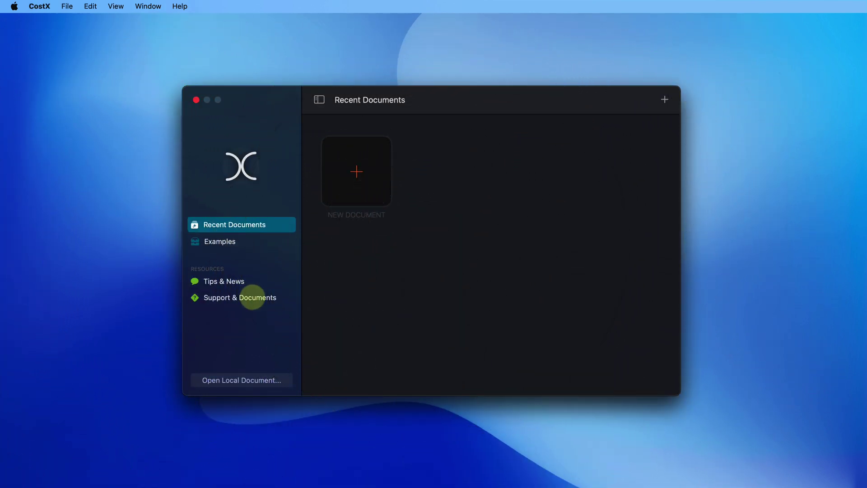
{"action": "left_click", "coordinate": [252, 297]}
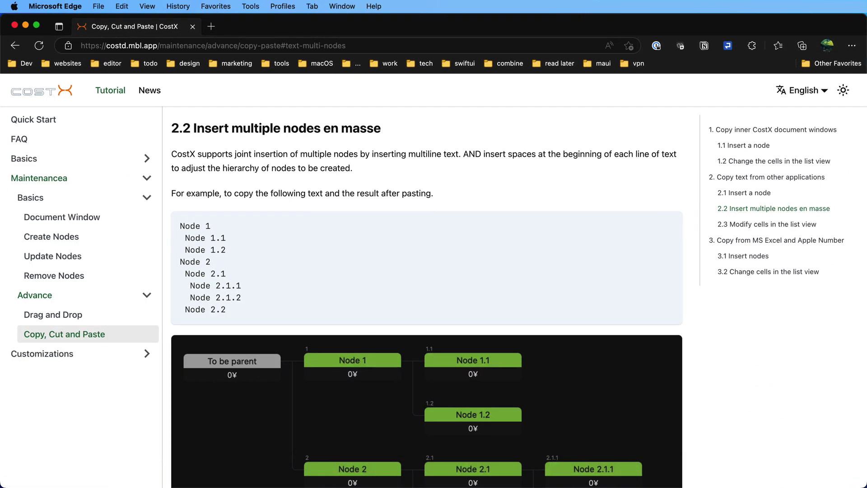
Go to the docs' Customizations > Fields Visibility, Title and Order page and scroll to the screenshot
{"action": "left_click", "coordinate": [142, 355]}
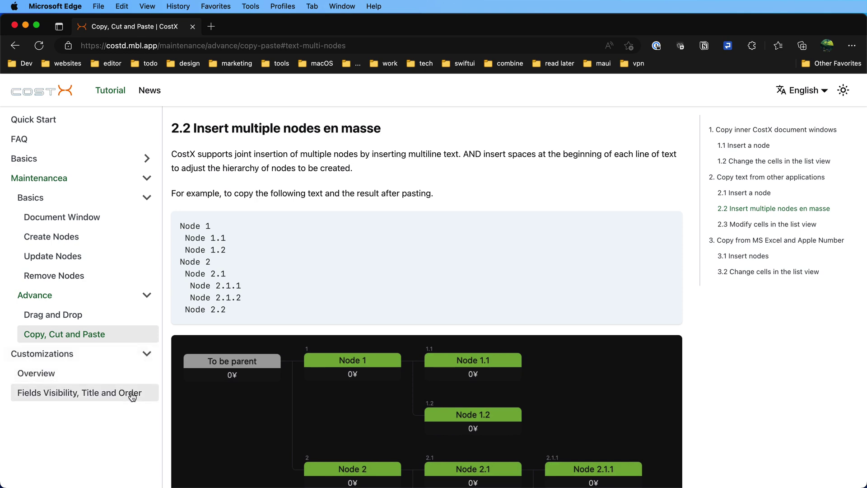
{"action": "left_click", "coordinate": [145, 392]}
{"action": "scroll", "coordinate": [322, 385], "scroll_direction": "down", "scroll_amount": 10}
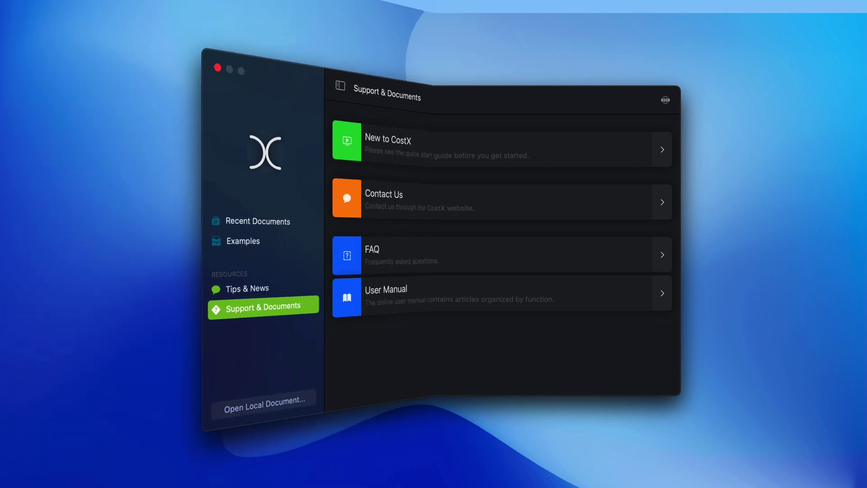
{"action": "left_click", "coordinate": [220, 241]}
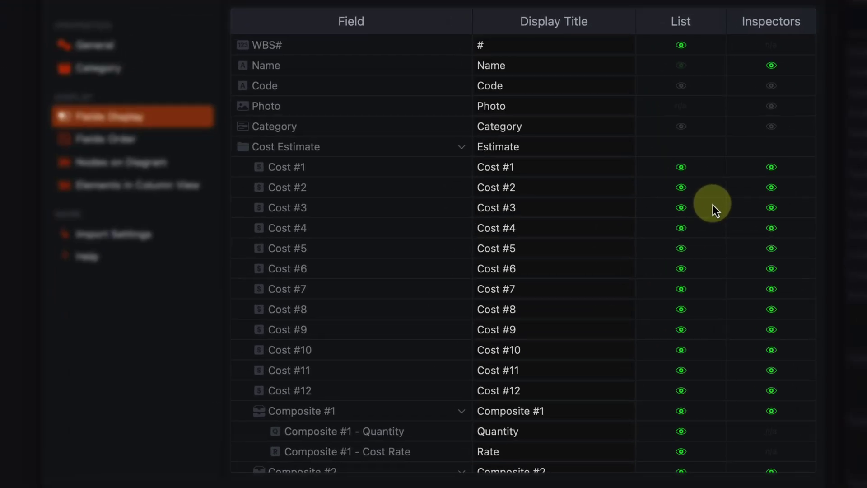
Show Code, Photo and Category in the inspector, and Category as a list column
{"action": "scroll", "coordinate": [579, 308], "scroll_direction": "down", "scroll_amount": 10}
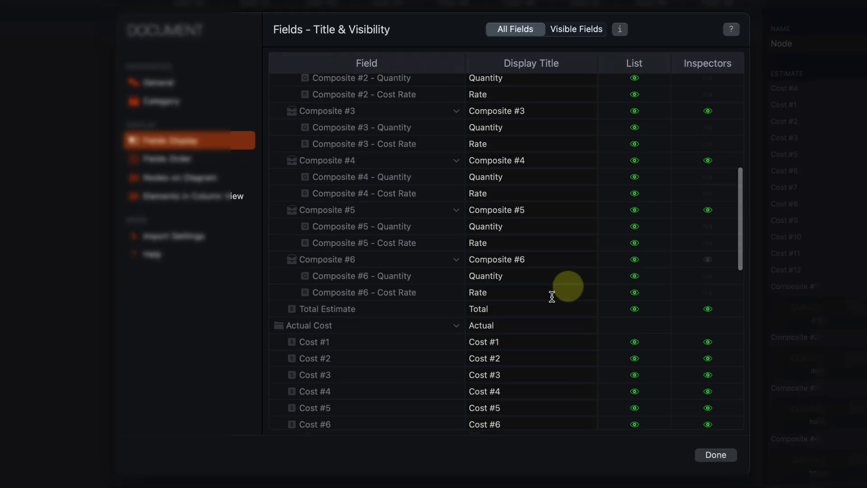
{"action": "scroll", "coordinate": [552, 297], "scroll_direction": "up", "scroll_amount": 10}
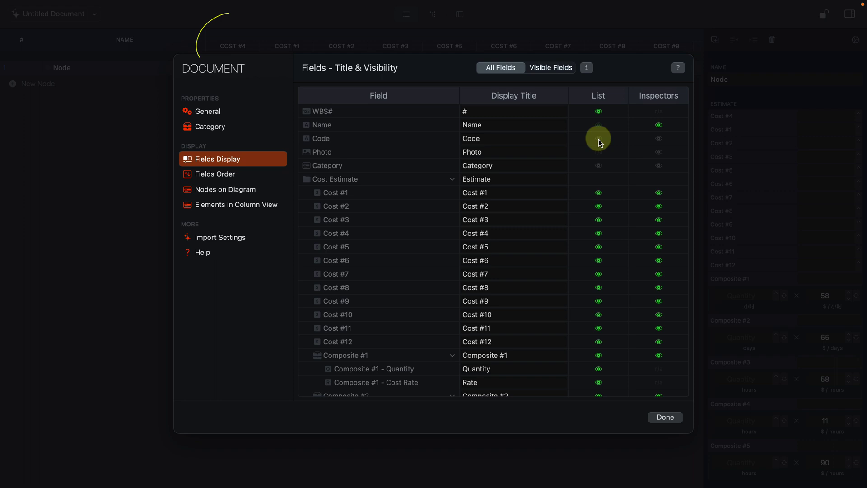
{"action": "left_click", "coordinate": [659, 139]}
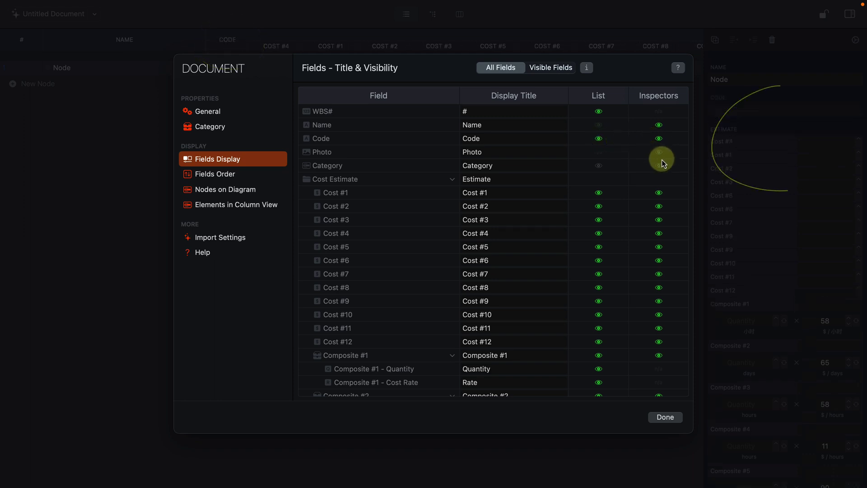
{"action": "left_click", "coordinate": [659, 152]}
{"action": "left_click", "coordinate": [658, 166]}
{"action": "left_click", "coordinate": [598, 166]}
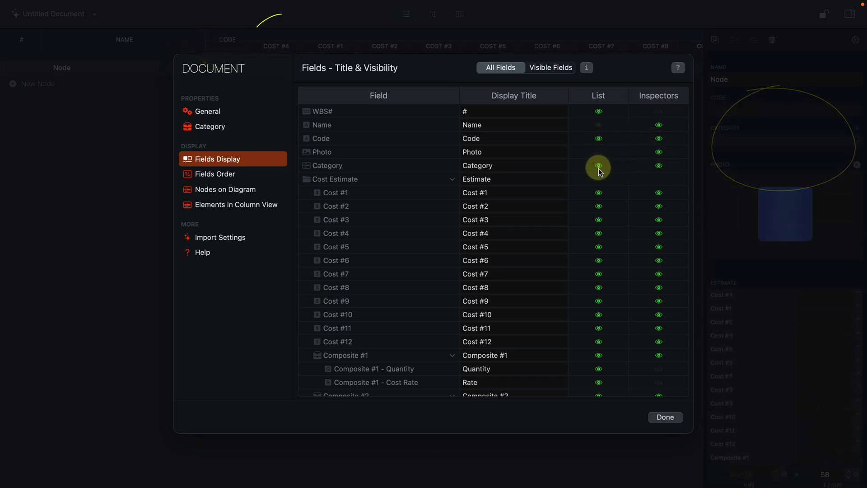
Retitle the Name field to Work and move Category above Code in the field order
{"action": "double_click", "coordinate": [472, 125]}
{"action": "type", "text": "Work"}
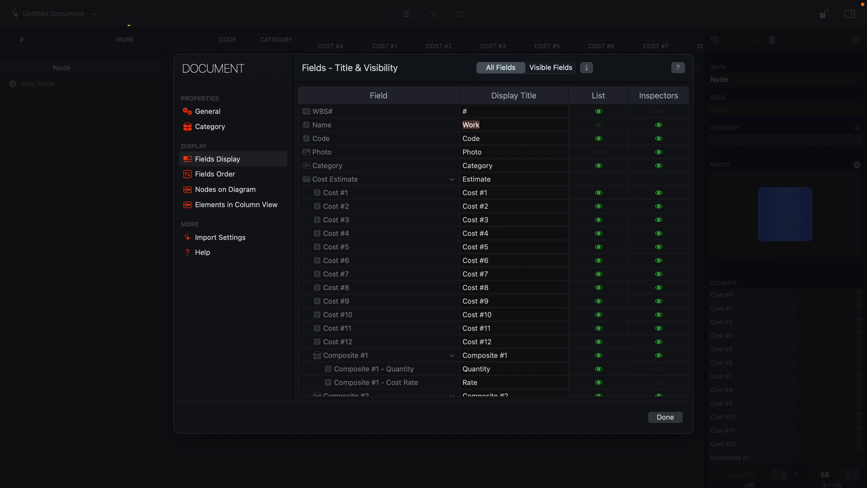
{"action": "key", "text": "Return"}
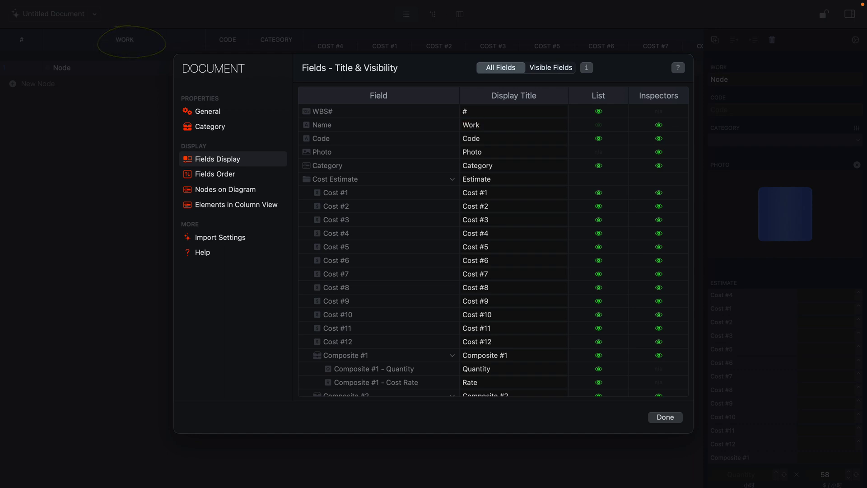
{"action": "left_click", "coordinate": [232, 174]}
{"action": "left_click_drag", "start_coordinate": [397, 134], "coordinate": [403, 115]}
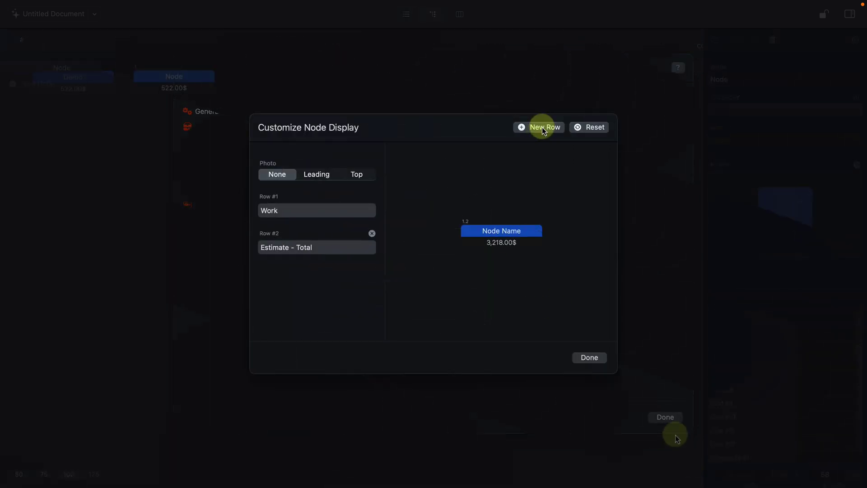
Give diagram nodes a third row with the photo on top
{"action": "left_click", "coordinate": [543, 128]}
{"action": "left_click", "coordinate": [364, 175]}
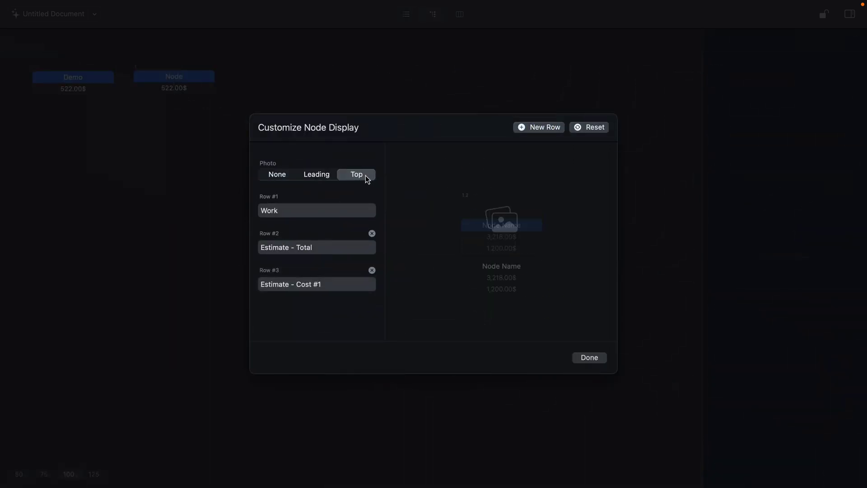
{"action": "left_click", "coordinate": [589, 358]}
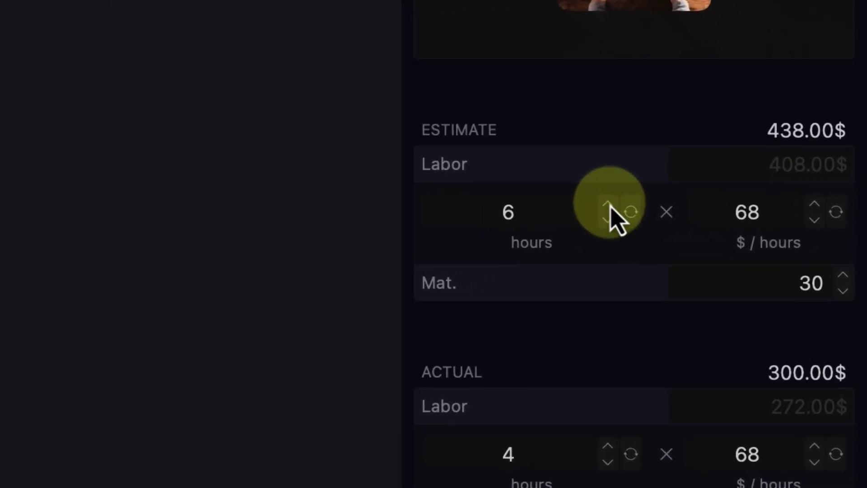
Set Work 1's estimated labour hours to 5, giving a 370.00$ estimate
{"action": "left_click", "coordinate": [610, 206]}
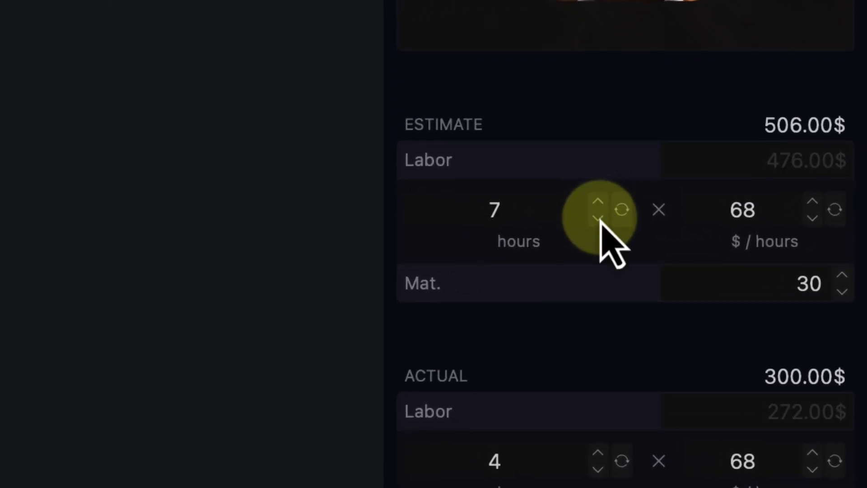
{"action": "left_click", "coordinate": [599, 218]}
{"action": "left_click", "coordinate": [598, 219]}
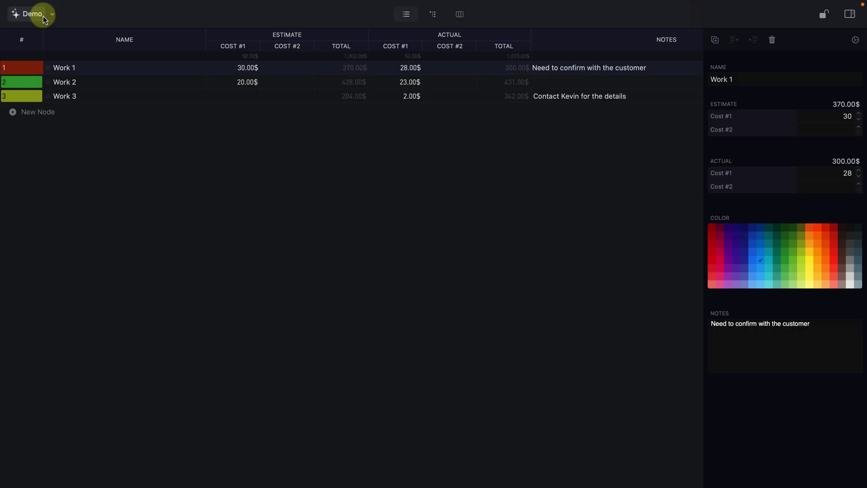
Open Demo's document settings at the first composite cost's default rate field
{"action": "left_click", "coordinate": [54, 19]}
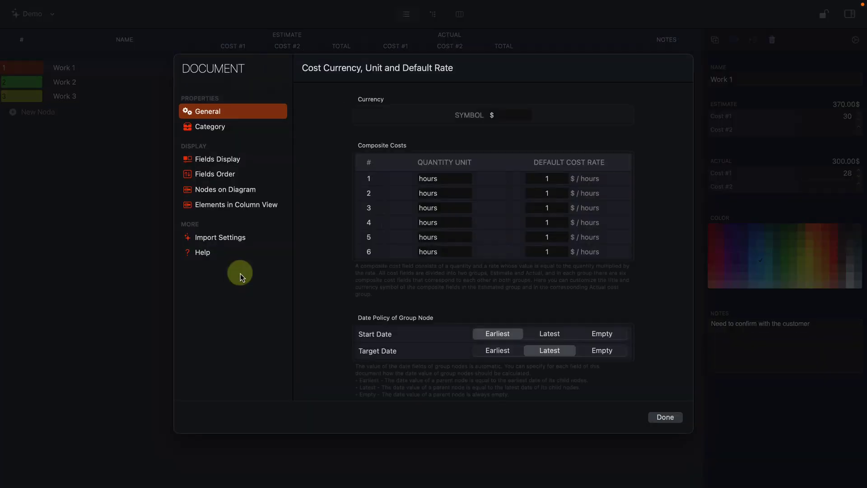
{"action": "key", "text": "Tab"}
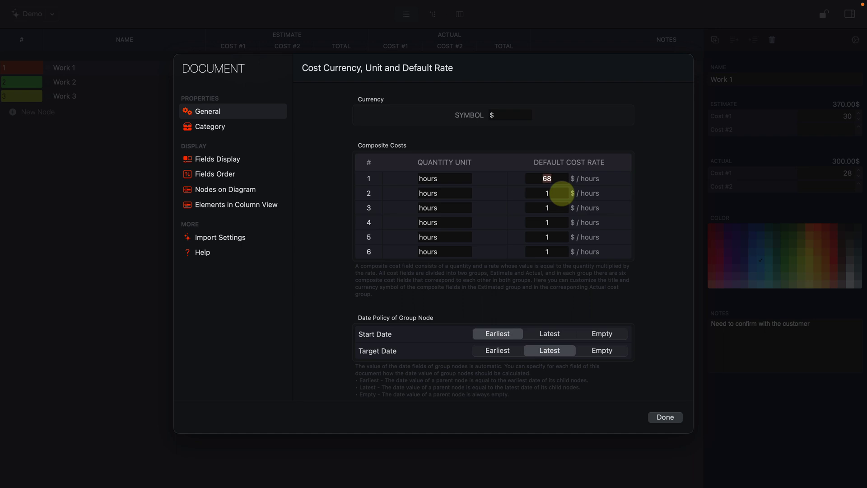
Show Photo and Composite #1 fields with quantity and cost rate, and hide Cost #2
{"action": "left_click", "coordinate": [243, 164]}
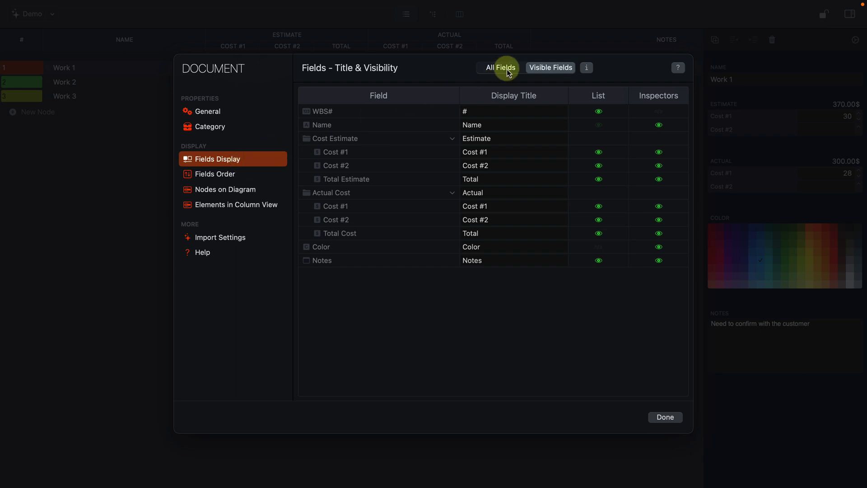
{"action": "left_click", "coordinate": [500, 67]}
{"action": "left_click", "coordinate": [659, 152]}
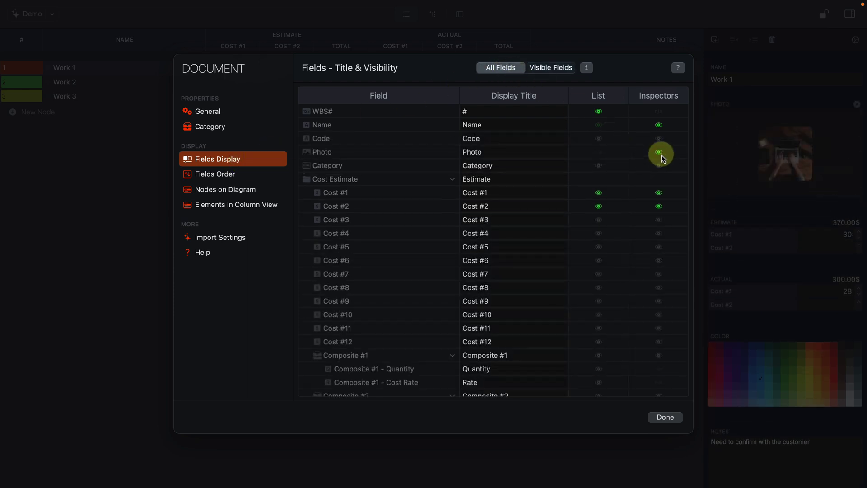
{"action": "left_click", "coordinate": [599, 206]}
{"action": "left_click", "coordinate": [659, 206]}
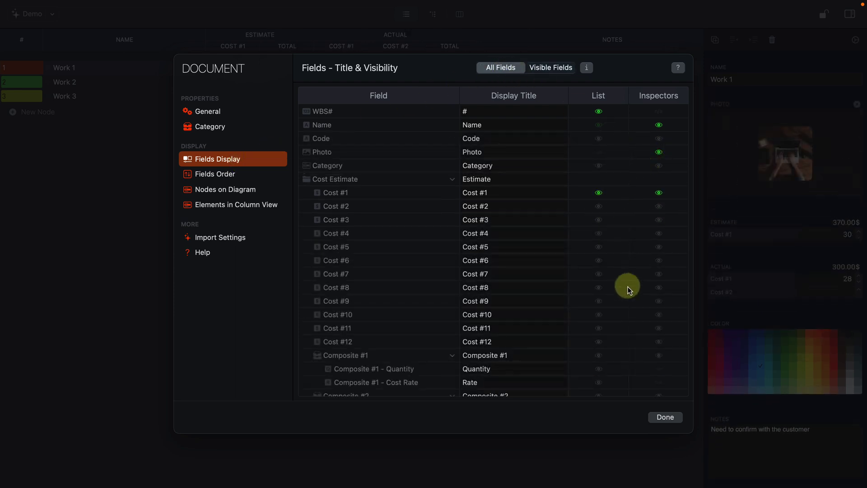
{"action": "left_click", "coordinate": [599, 355]}
{"action": "left_click", "coordinate": [599, 369]}
{"action": "left_click", "coordinate": [599, 382]}
{"action": "left_click", "coordinate": [660, 356]}
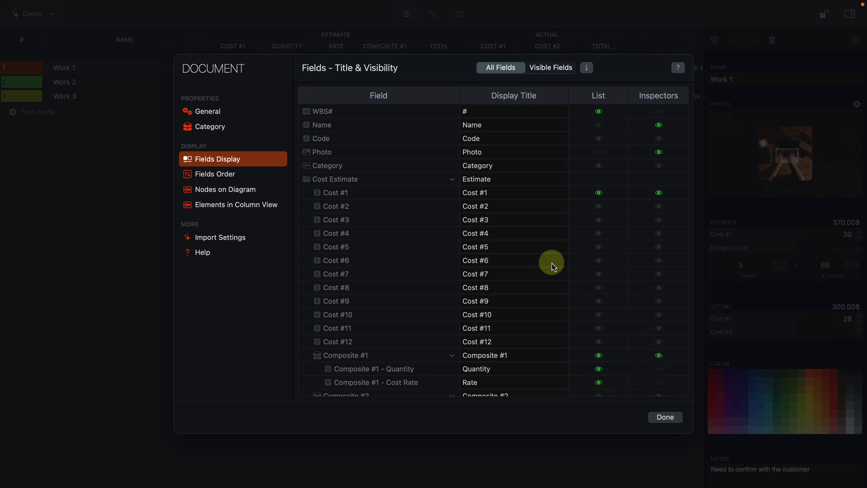
{"action": "left_click", "coordinate": [452, 180]}
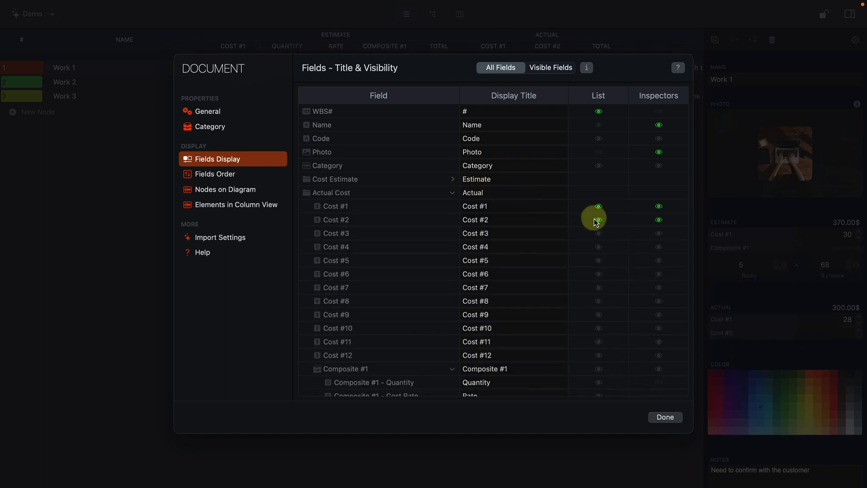
{"action": "left_click", "coordinate": [599, 219]}
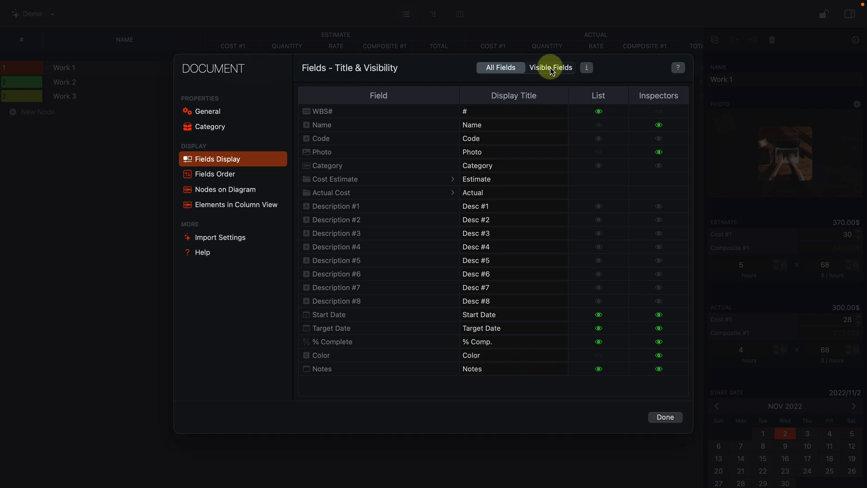
{"action": "left_click", "coordinate": [549, 66]}
Retitle Name to Work and Cost #1 to Mat., then begin renaming Composite #1
{"action": "double_click", "coordinate": [495, 129]}
{"action": "type", "text": "Work"}
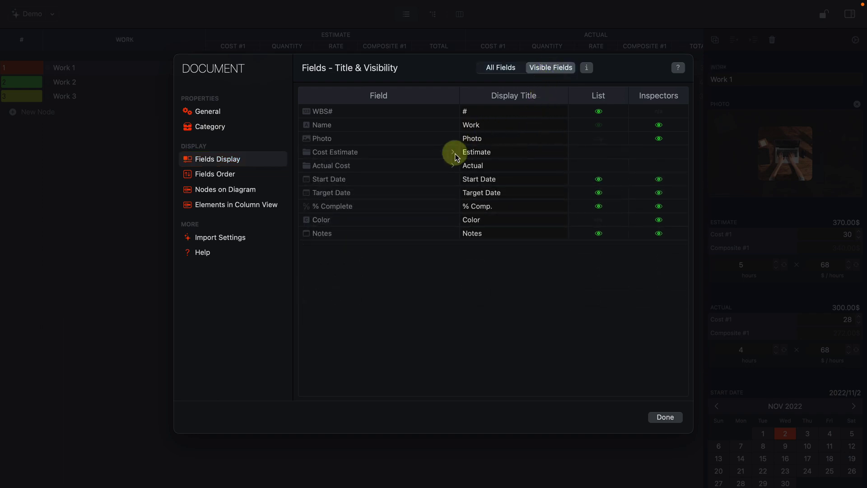
{"action": "left_click", "coordinate": [452, 152]}
{"action": "left_click", "coordinate": [453, 233]}
{"action": "left_click", "coordinate": [502, 164]}
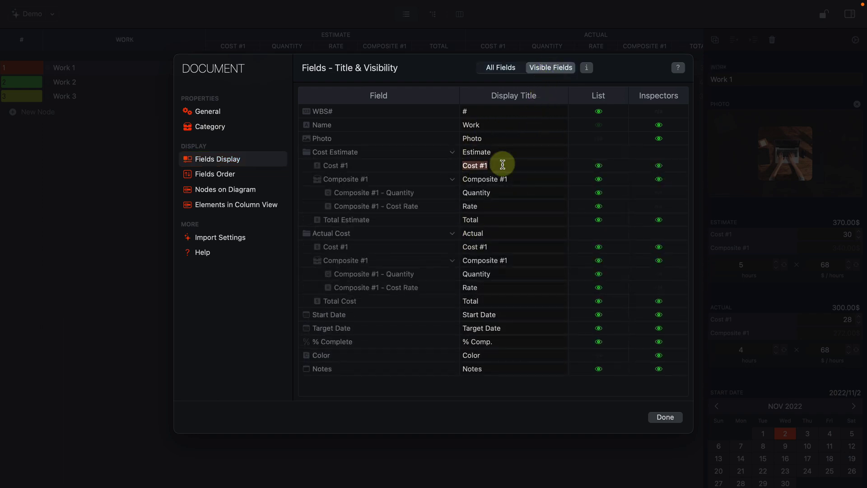
{"action": "type", "text": "Mat."}
{"action": "double_click", "coordinate": [520, 179]}
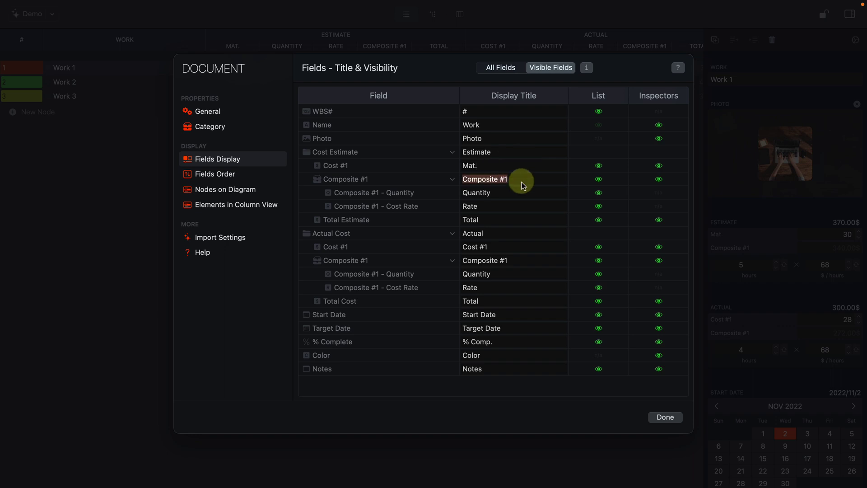
Order Labor before Mat. under both Estimate and Actual, then narrow the Work column
{"action": "type", "text": "Labor"}
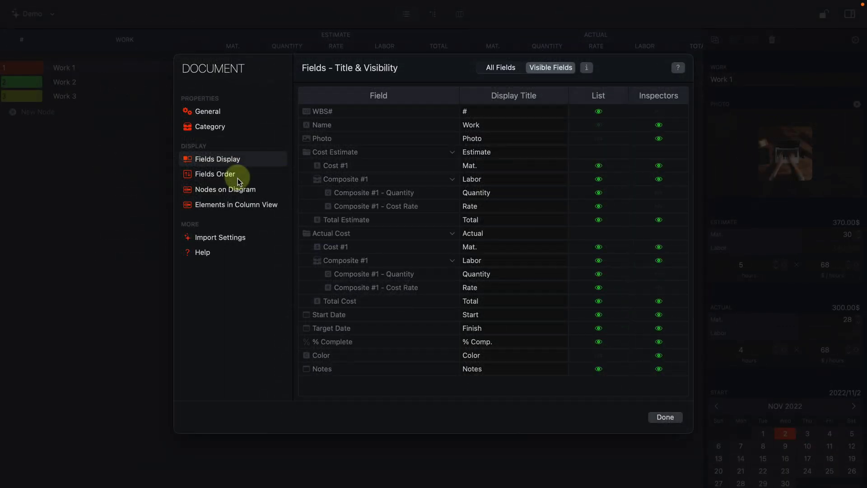
{"action": "left_click", "coordinate": [238, 178]}
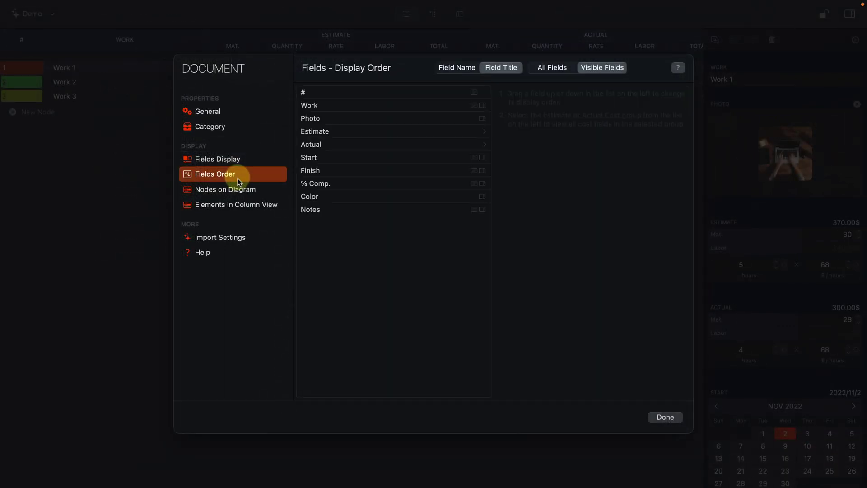
{"action": "left_click", "coordinate": [479, 130]}
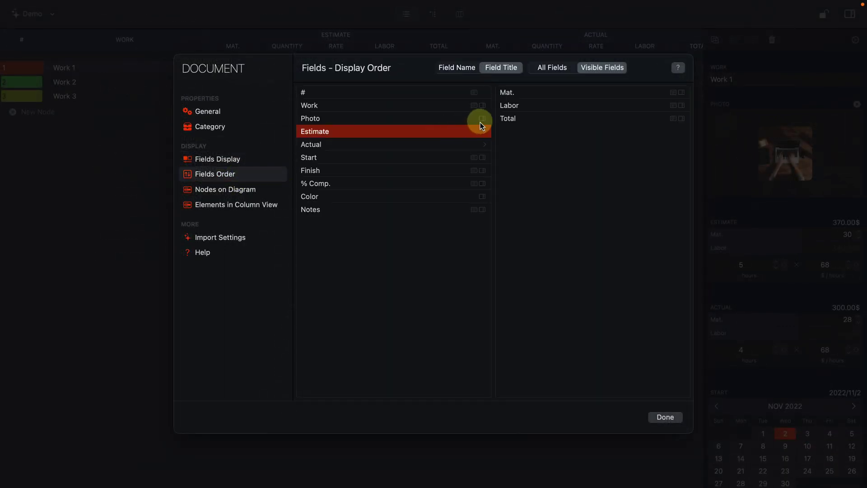
{"action": "left_click_drag", "start_coordinate": [533, 107], "coordinate": [534, 88]}
{"action": "left_click", "coordinate": [480, 142]}
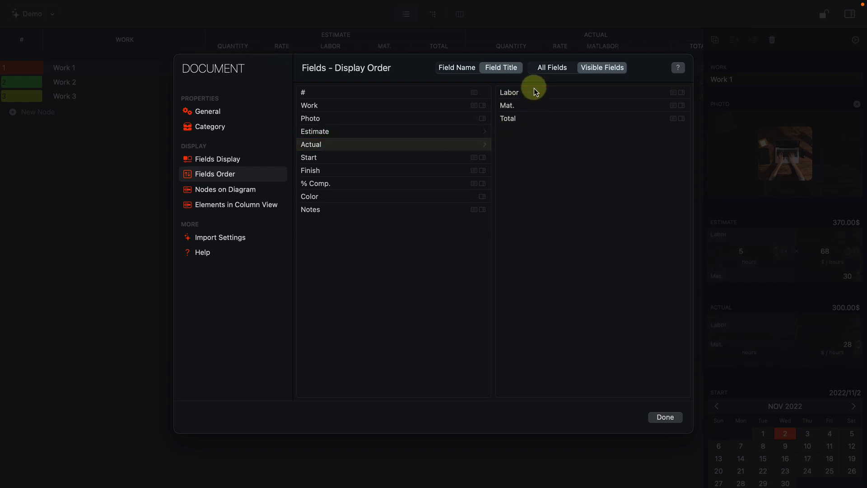
{"action": "left_click", "coordinate": [666, 417]}
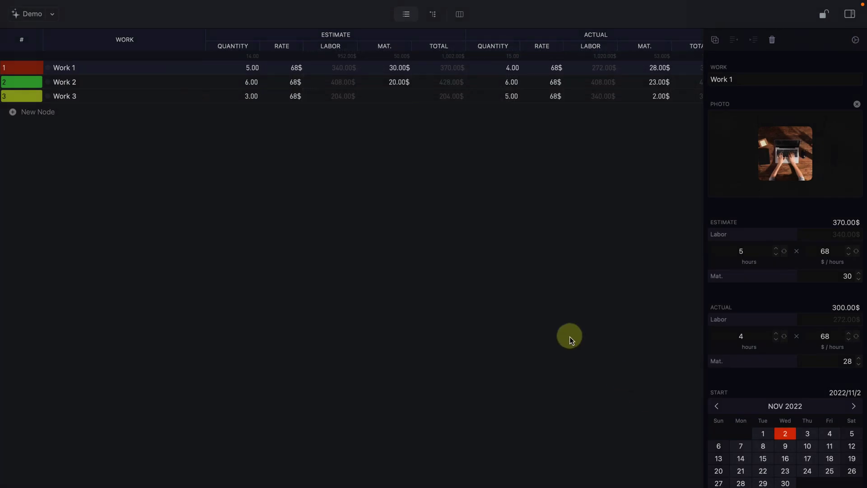
{"action": "left_click_drag", "start_coordinate": [185, 42], "coordinate": [187, 41]}
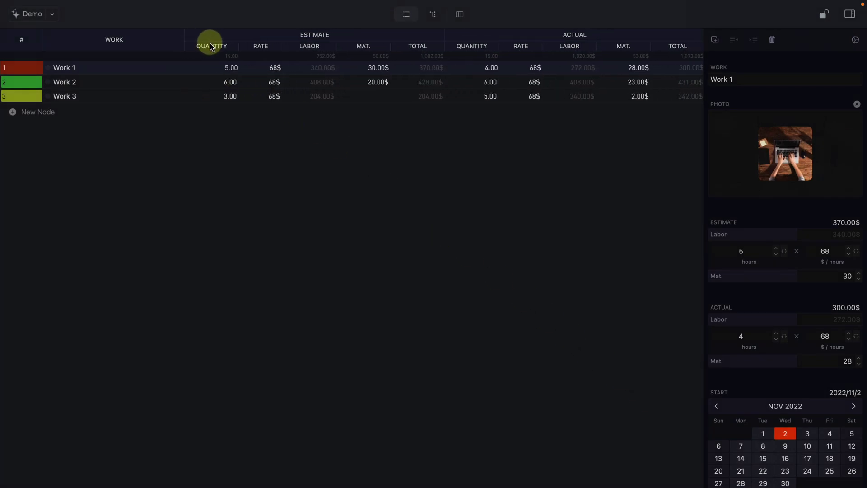
Set the tree node display style so each Work node's photo sits on the leading side
{"action": "left_click", "coordinate": [212, 99]}
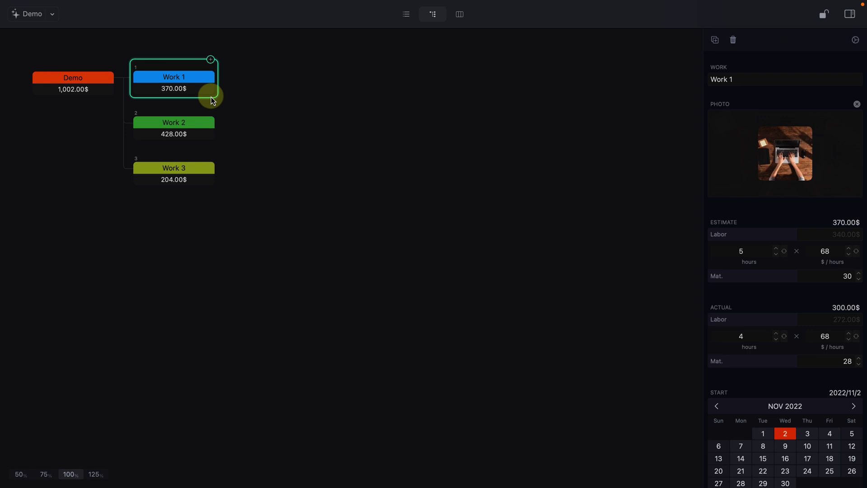
{"action": "right_click", "coordinate": [206, 88]}
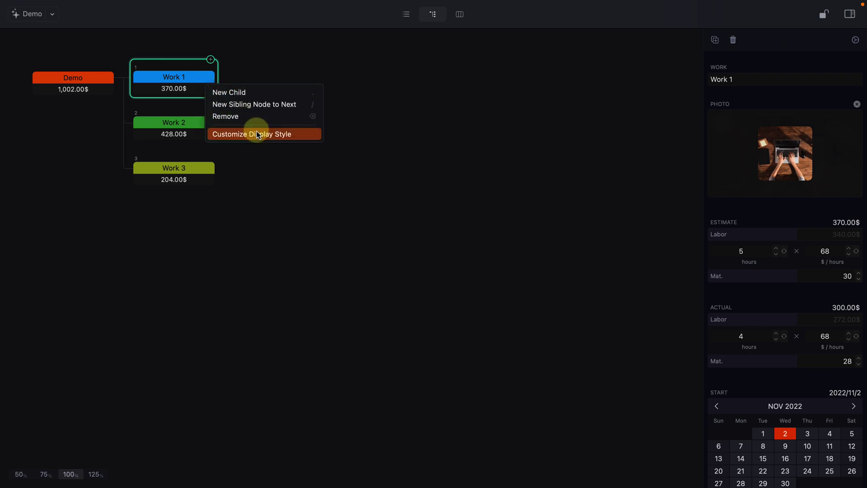
{"action": "left_click", "coordinate": [273, 145]}
{"action": "left_click", "coordinate": [318, 173]}
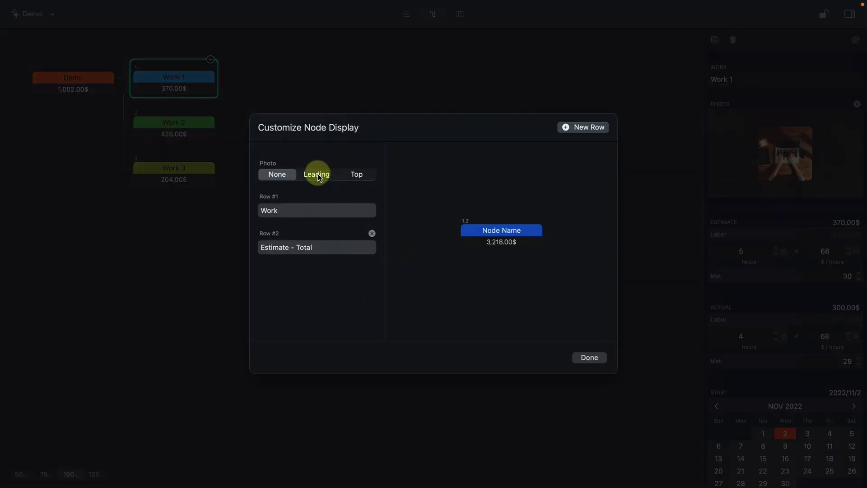
{"action": "left_click_drag", "start_coordinate": [554, 252], "coordinate": [544, 253]}
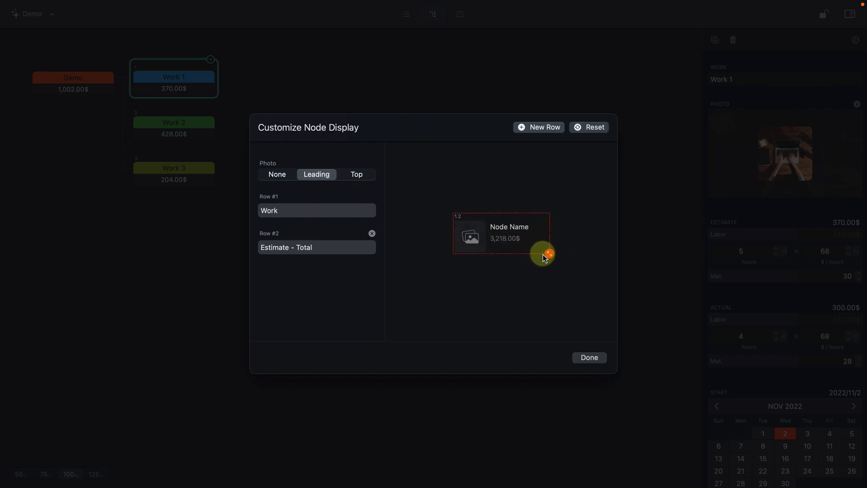
{"action": "left_click", "coordinate": [589, 357]}
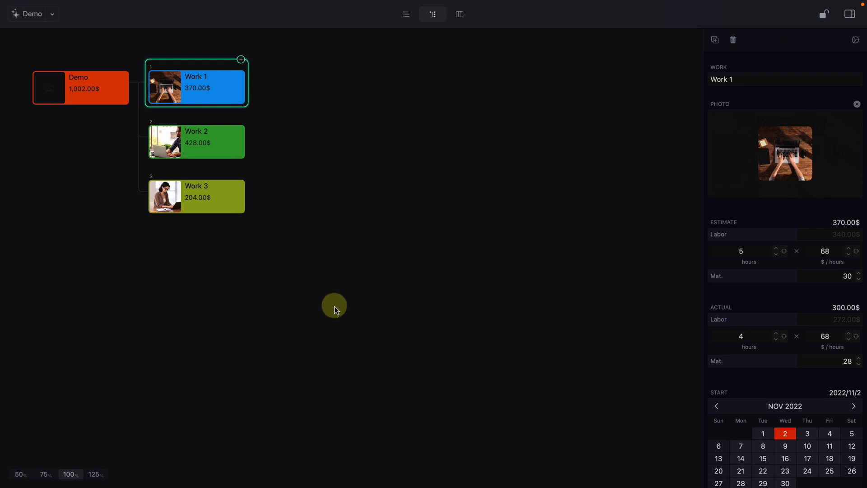
In column view, show each Work item's photo as its icon
{"action": "left_click", "coordinate": [460, 14]}
{"action": "right_click", "coordinate": [107, 64]}
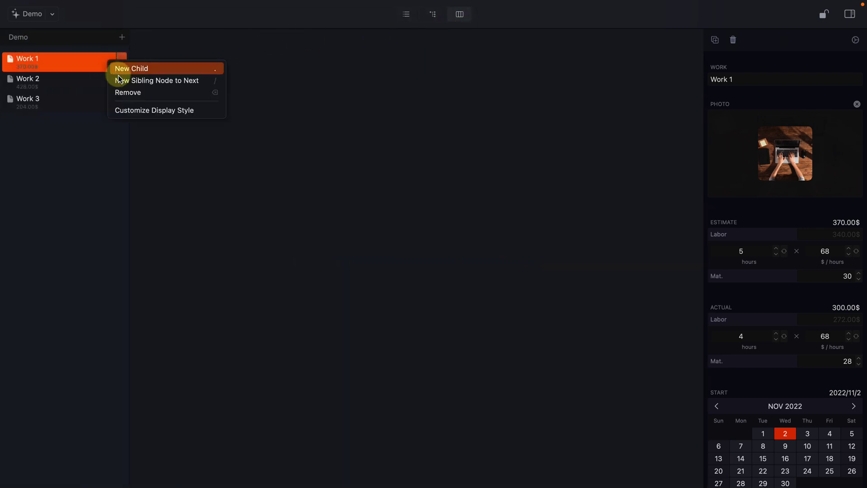
{"action": "left_click", "coordinate": [153, 112]}
{"action": "left_click", "coordinate": [393, 150]}
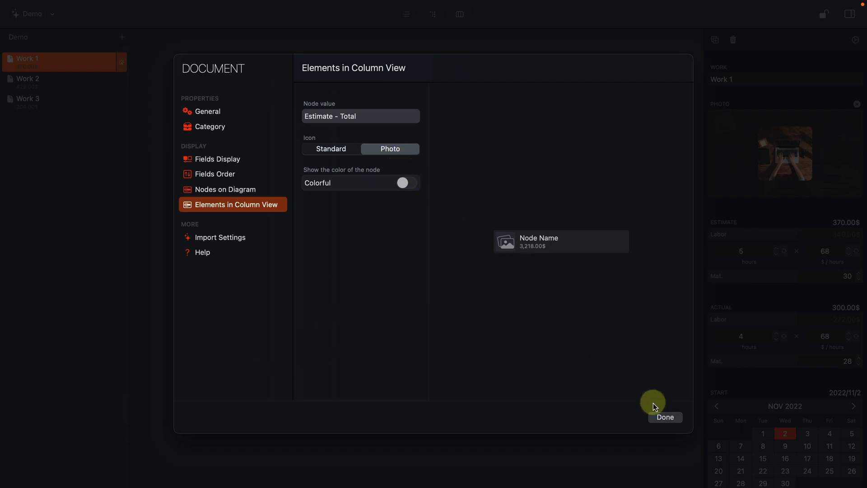
{"action": "left_click", "coordinate": [665, 417]}
{"action": "left_click", "coordinate": [89, 37]}
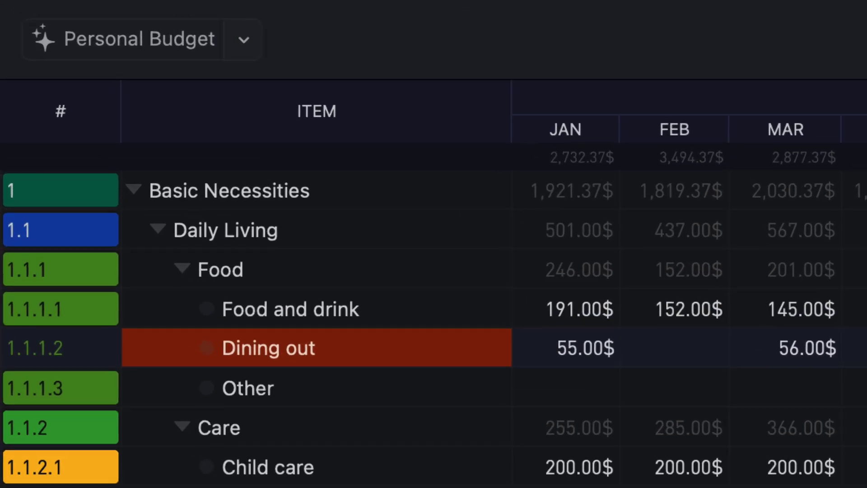
Start a CSV export of Personal Budget with group rows and the root node included
{"action": "left_click", "coordinate": [278, 45]}
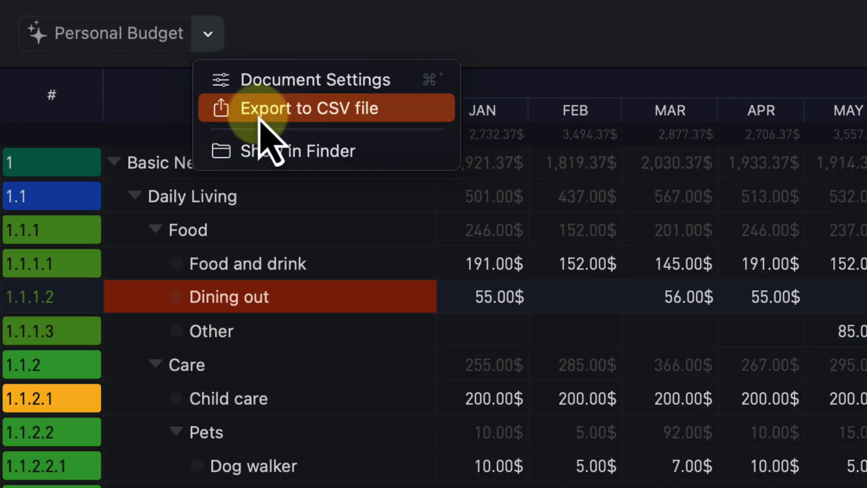
{"action": "left_click", "coordinate": [366, 143]}
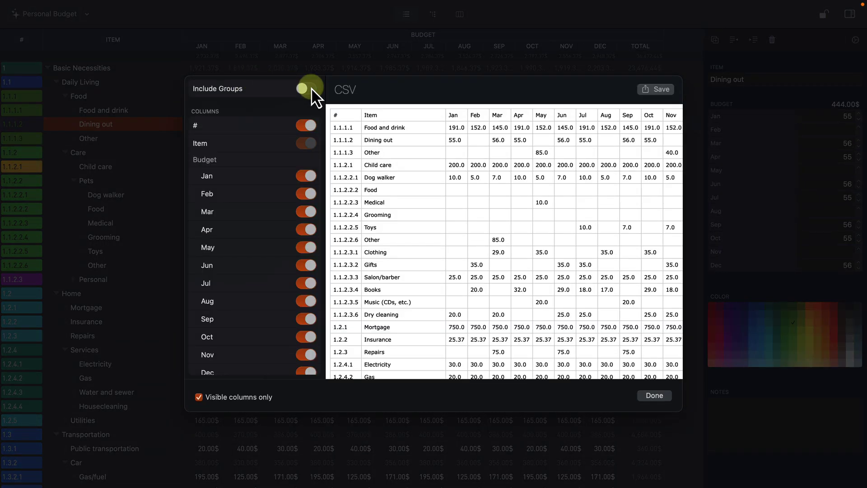
{"action": "left_click", "coordinate": [310, 88]}
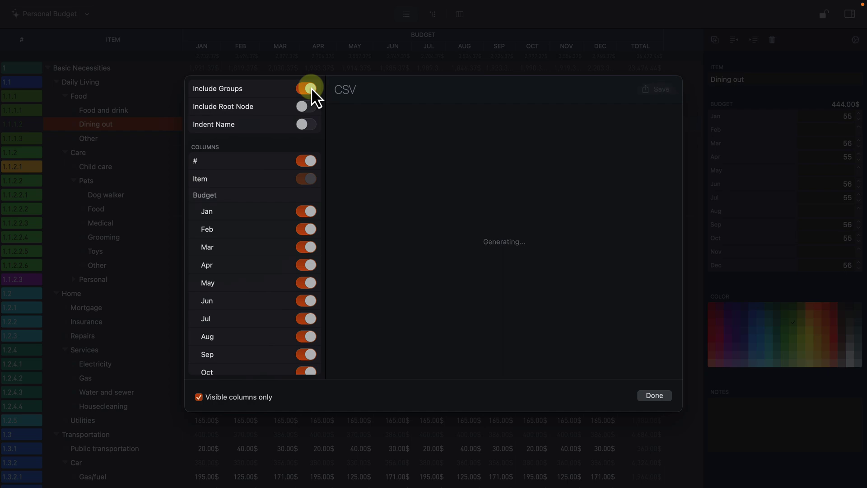
{"action": "left_click", "coordinate": [312, 107]}
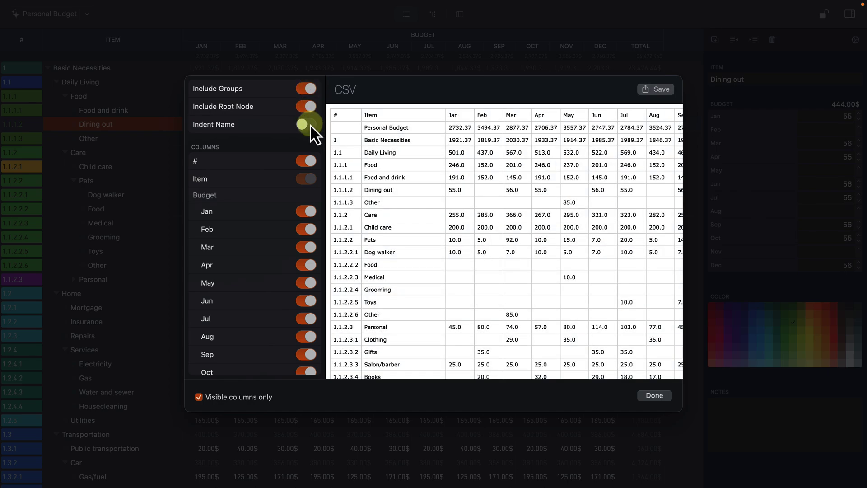
Turn on indented item names in the Personal Budget CSV export
{"action": "left_click", "coordinate": [309, 123]}
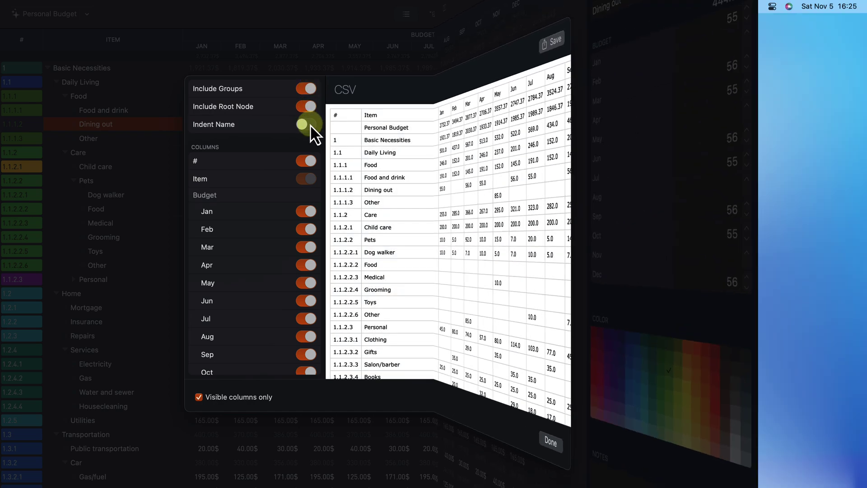